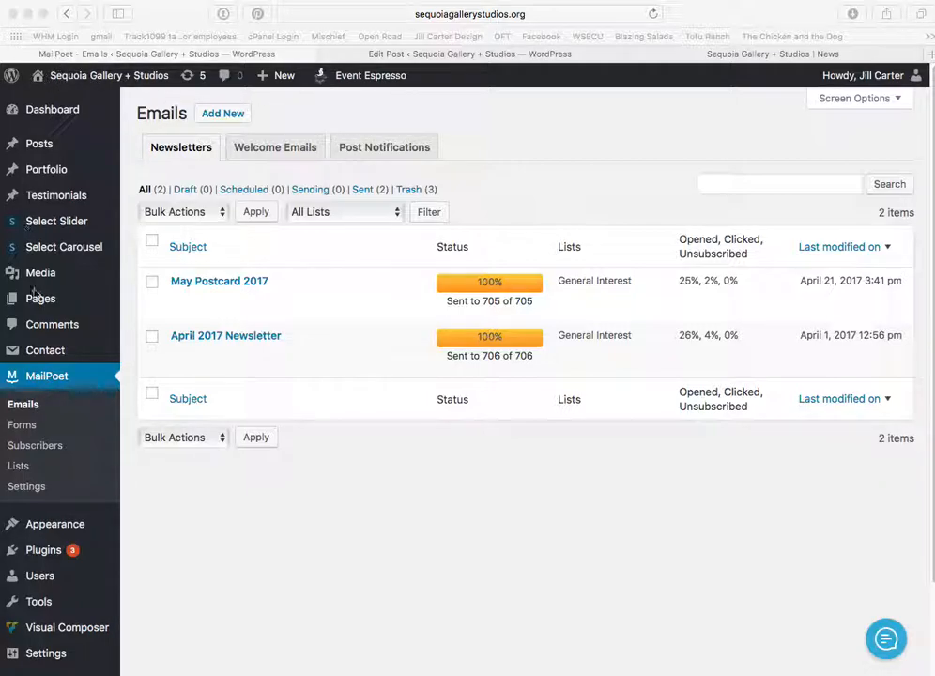
- Duplicate the April 2017 Newsletter email and open the copy for editing
mouse_move(60, 107)
left_click(242, 338)
left_click(267, 355)
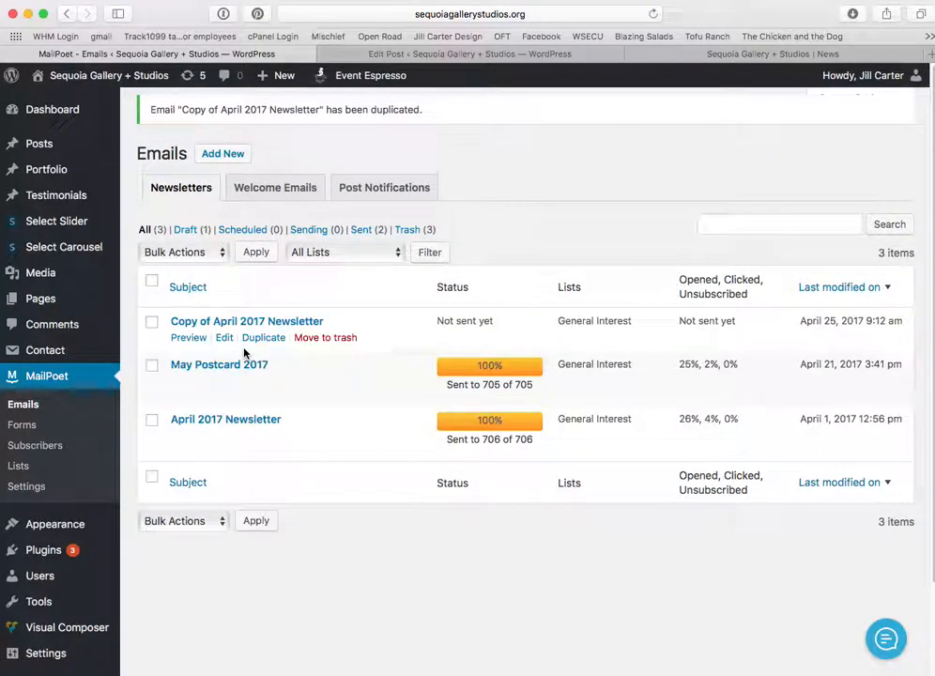
left_click(225, 340)
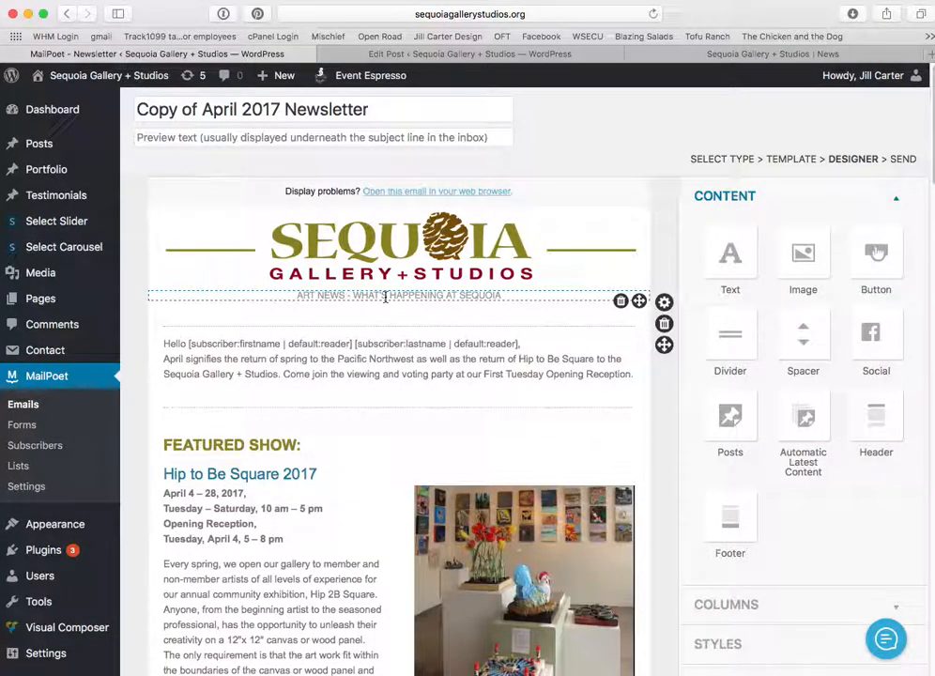
- Change the duplicated email's subject line to "May 2017 Newsletter"
mouse_move(42, 148)
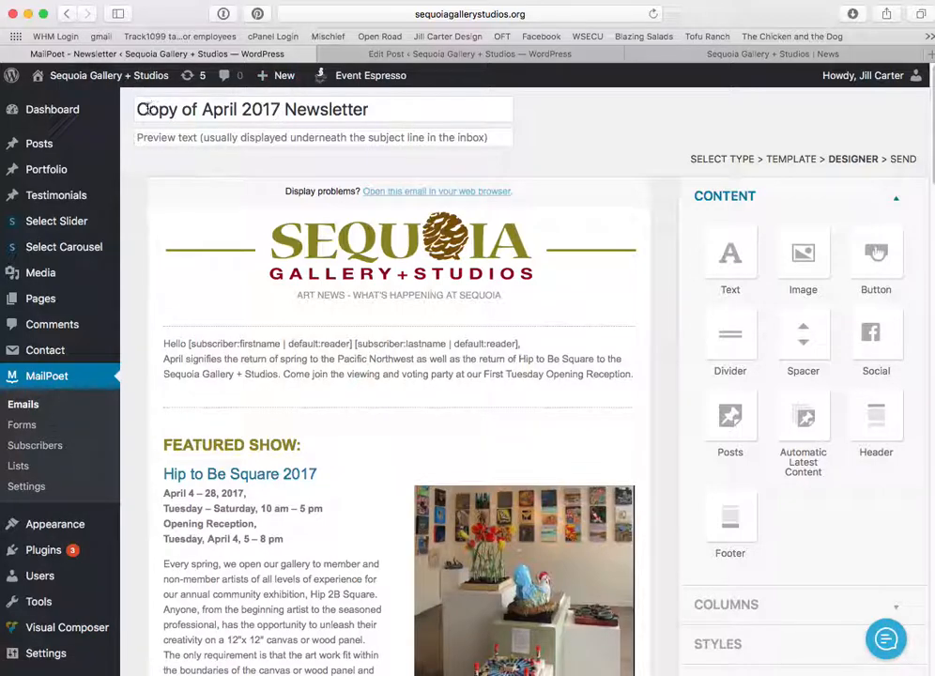
left_click_drag(137, 109, 240, 108)
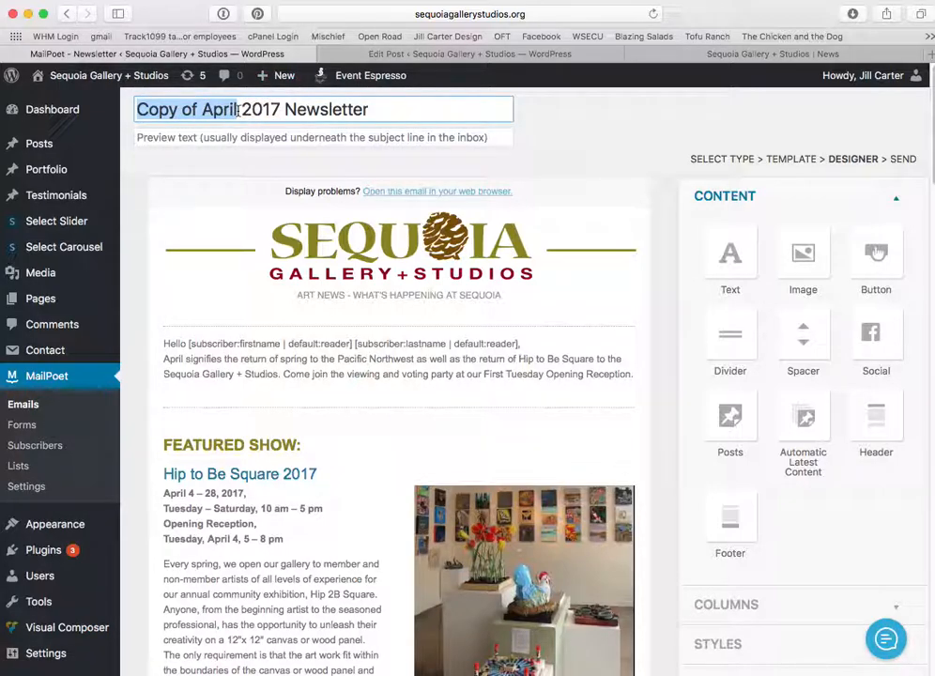
type("May")
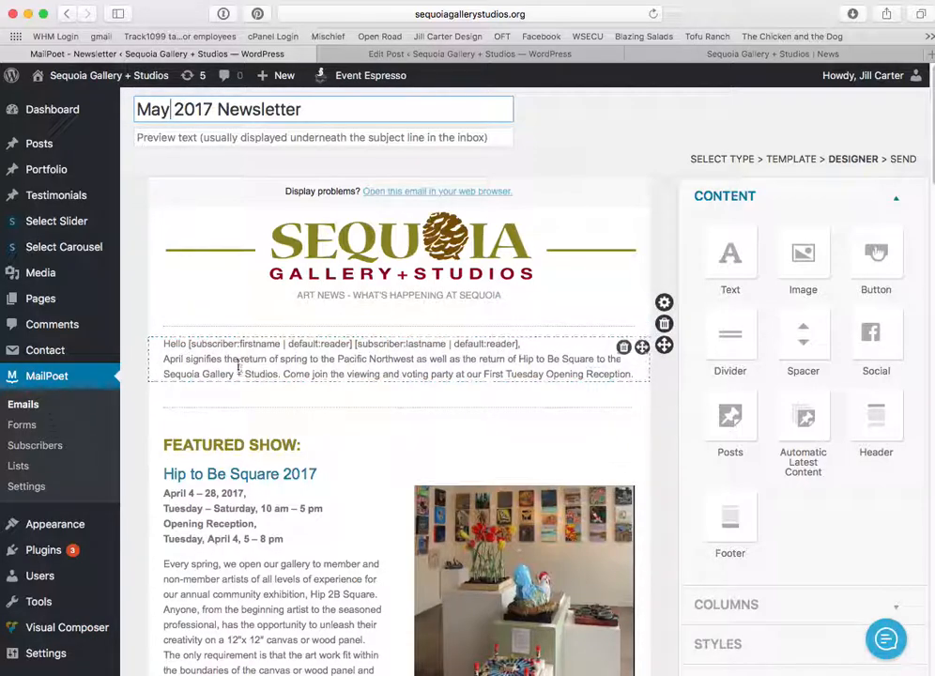
- Replace the introduction text from "April signifies" through "Sequoia Gallery +" with the placeholder "dfmwld"
left_click(162, 359)
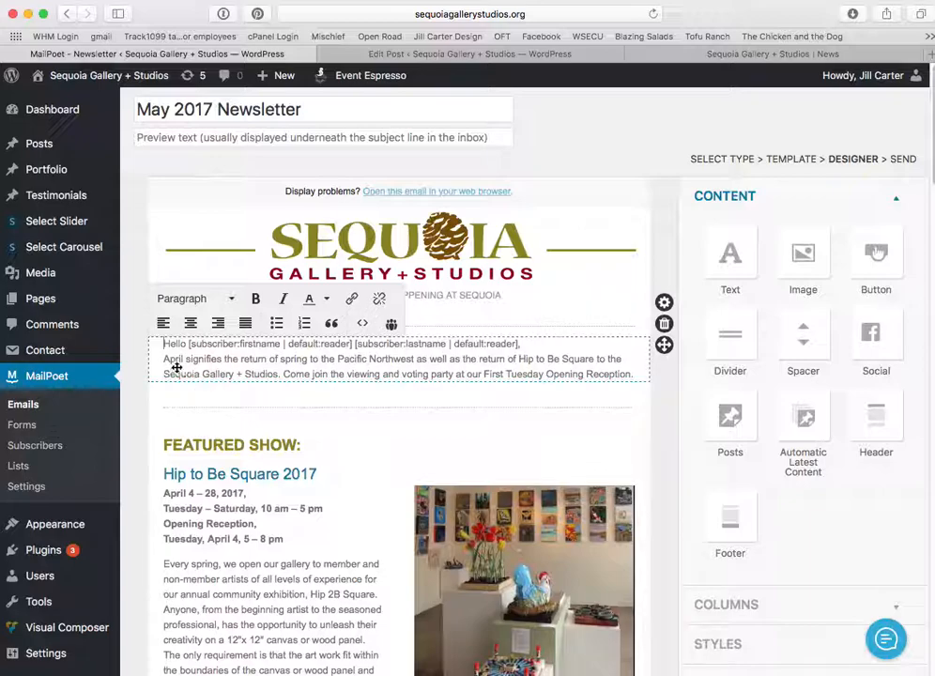
left_click_drag(167, 359, 240, 369)
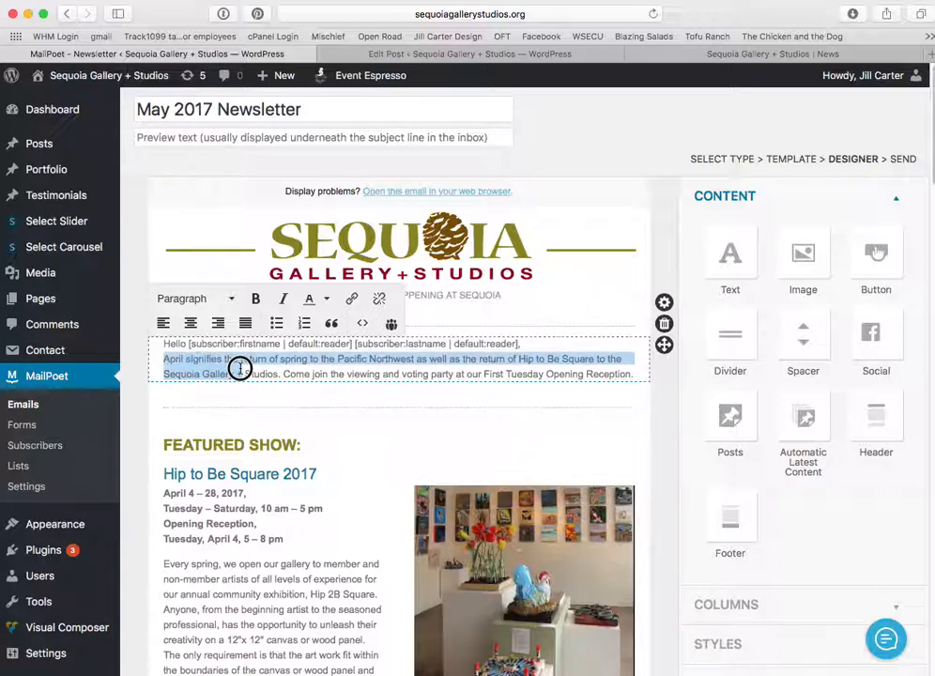
type("dfmwkl")
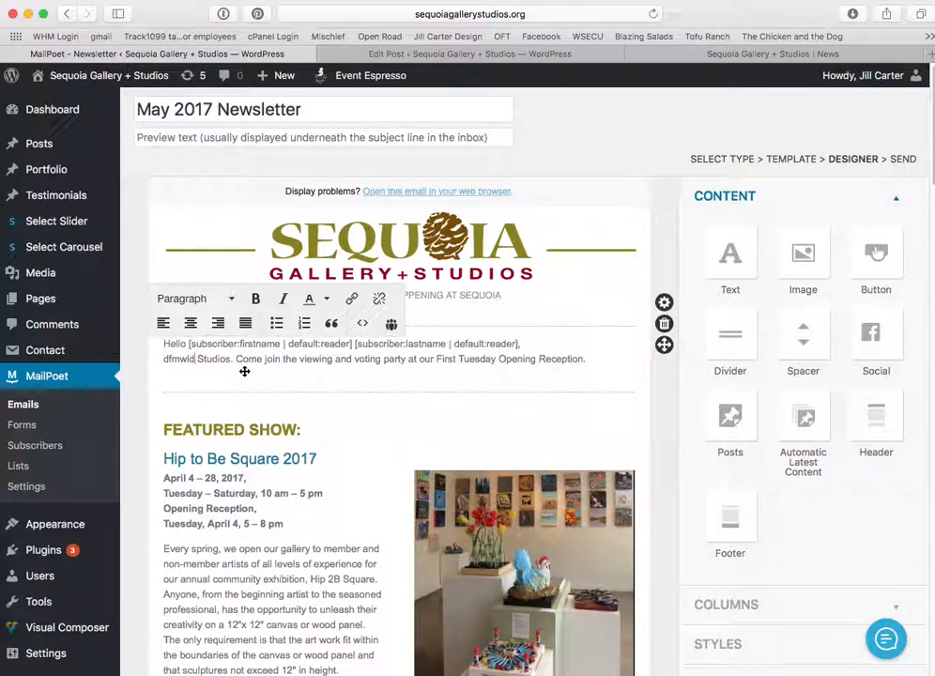
- Set the divider below the introduction to the single solid line style and apply it to all dividers
left_click(339, 394)
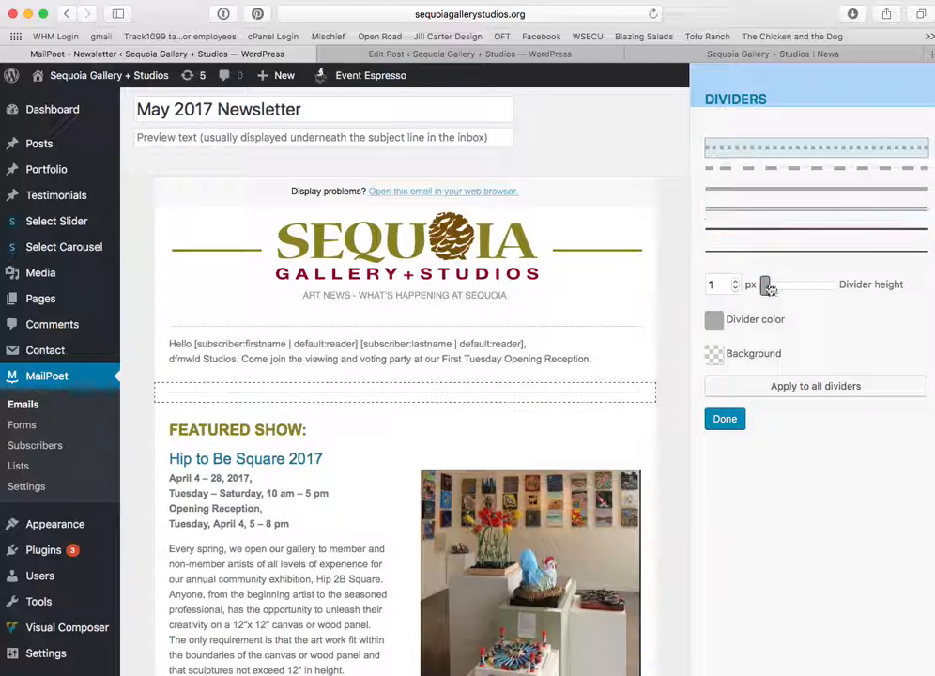
left_click(751, 191)
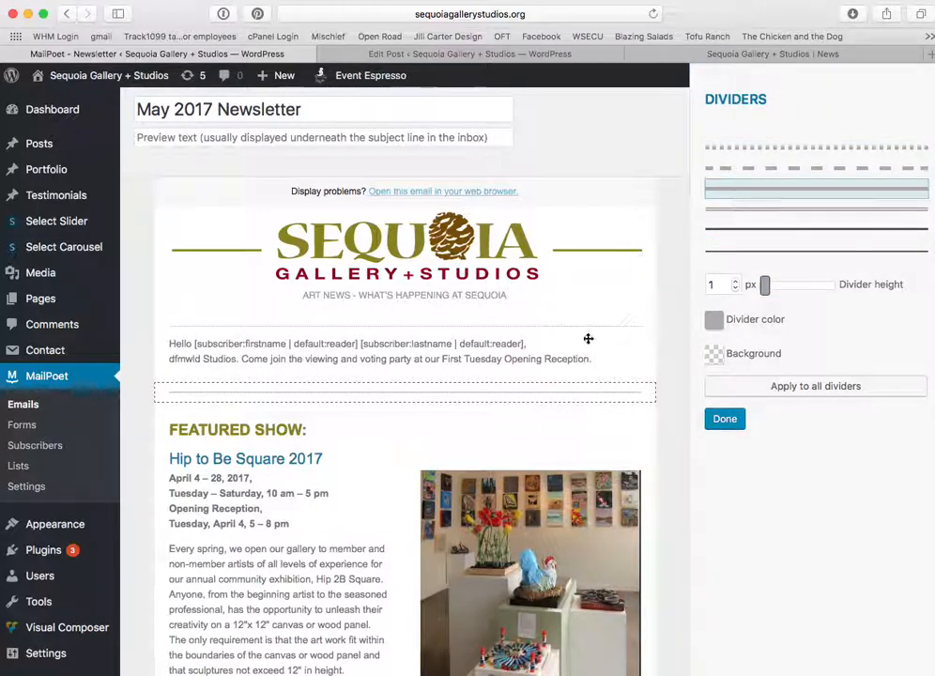
left_click(823, 392)
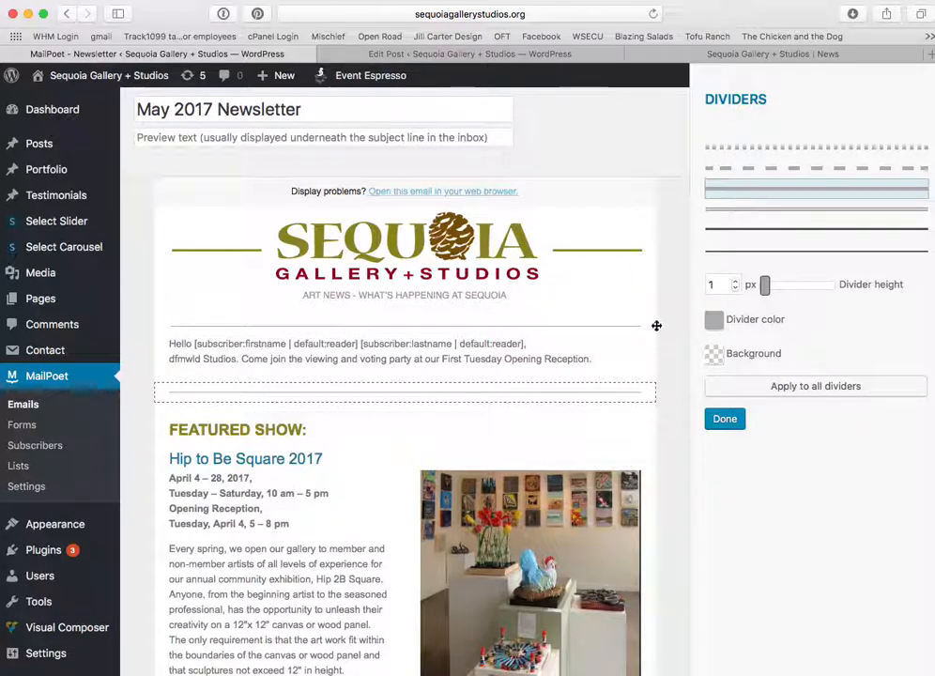
- Set the divider style back to the dotted line, apply it to all dividers and finish the divider settings
left_click(745, 149)
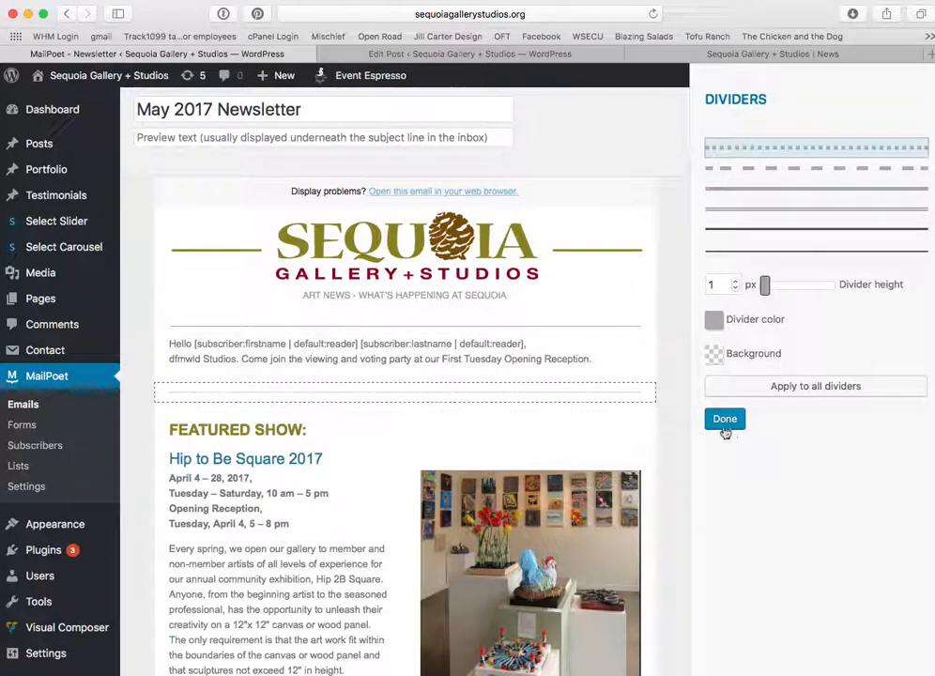
left_click(772, 393)
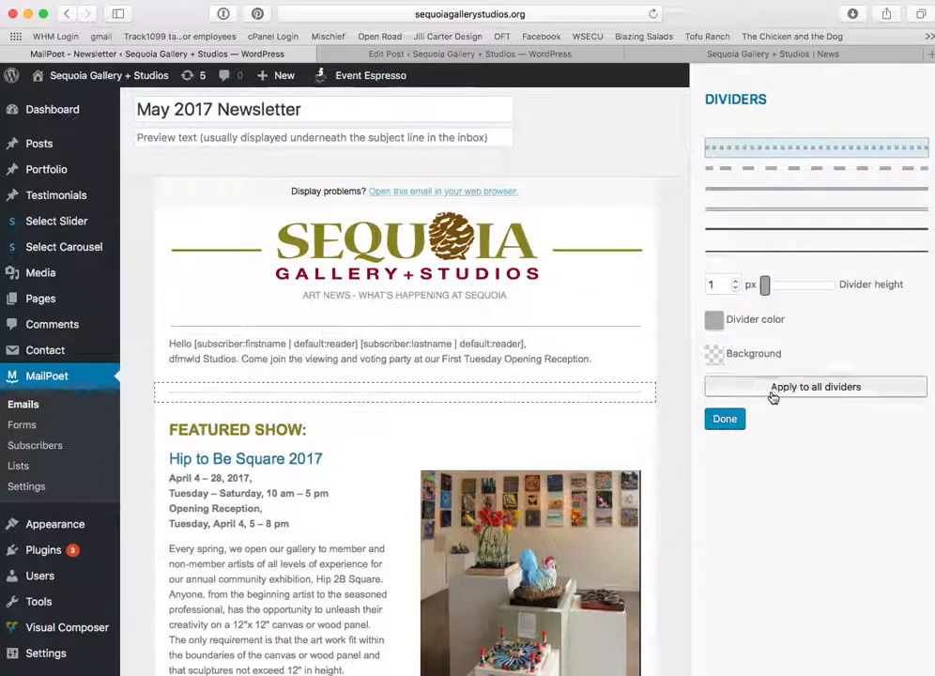
left_click(724, 422)
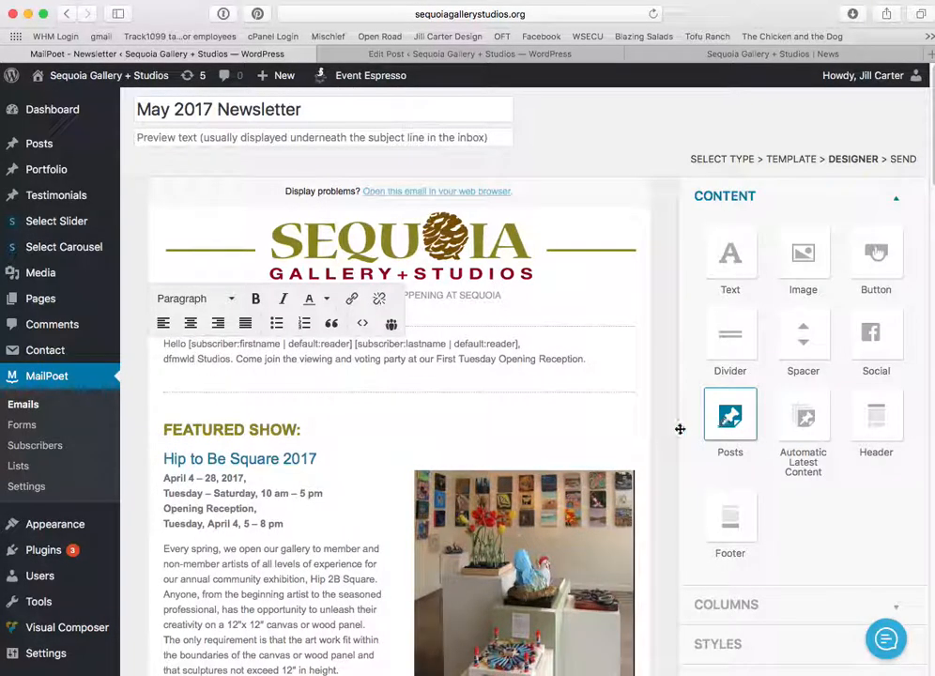
mouse_move(410, 392)
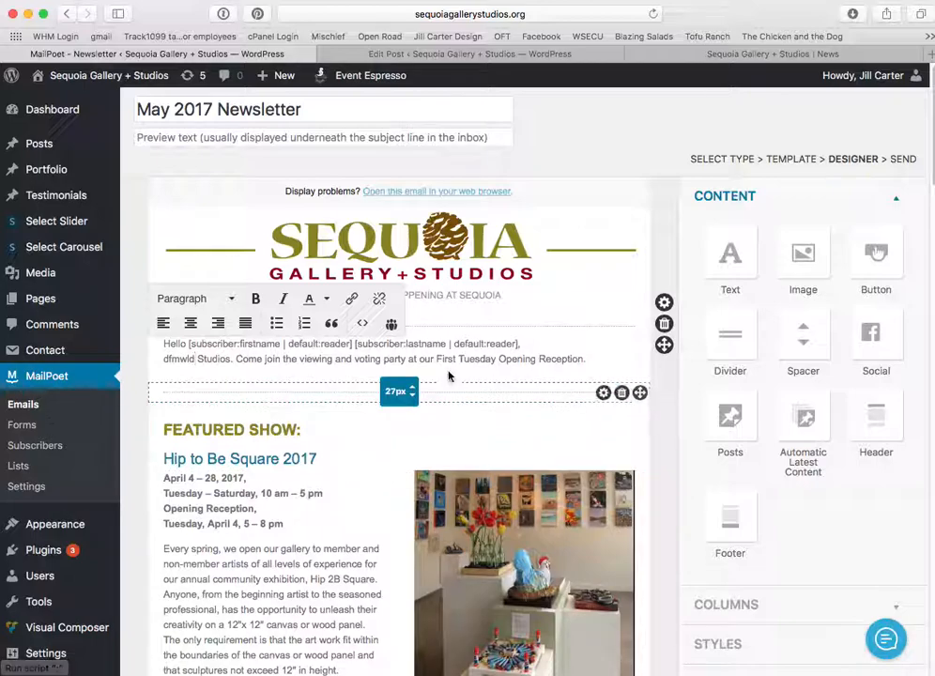
- Examine the link options, including the target choices, for the word "viewing" in the introduction without adding a link
left_click(274, 359)
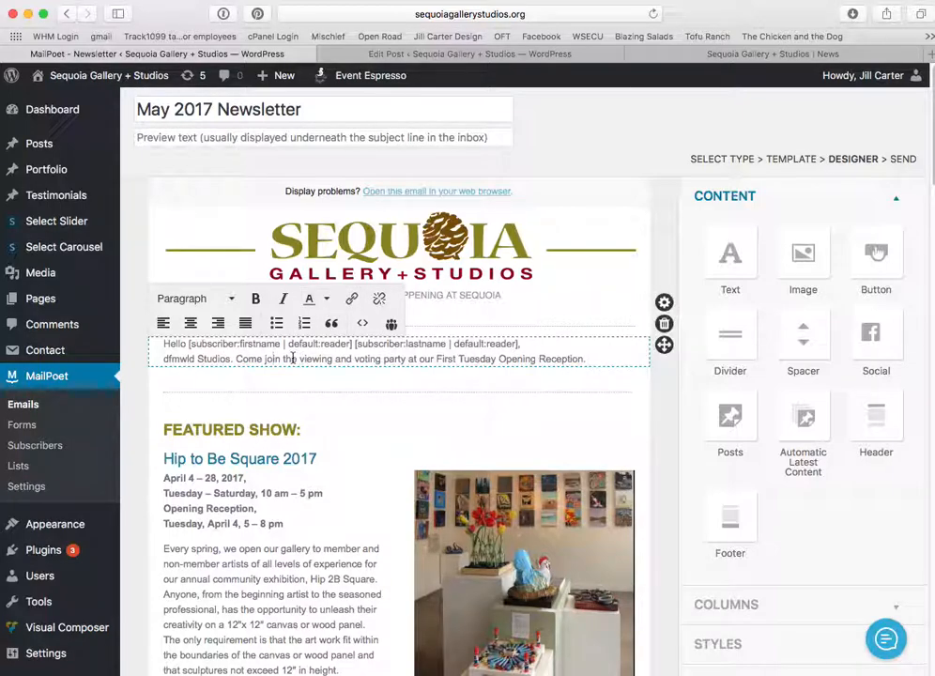
left_click_drag(299, 358, 335, 358)
left_click(352, 301)
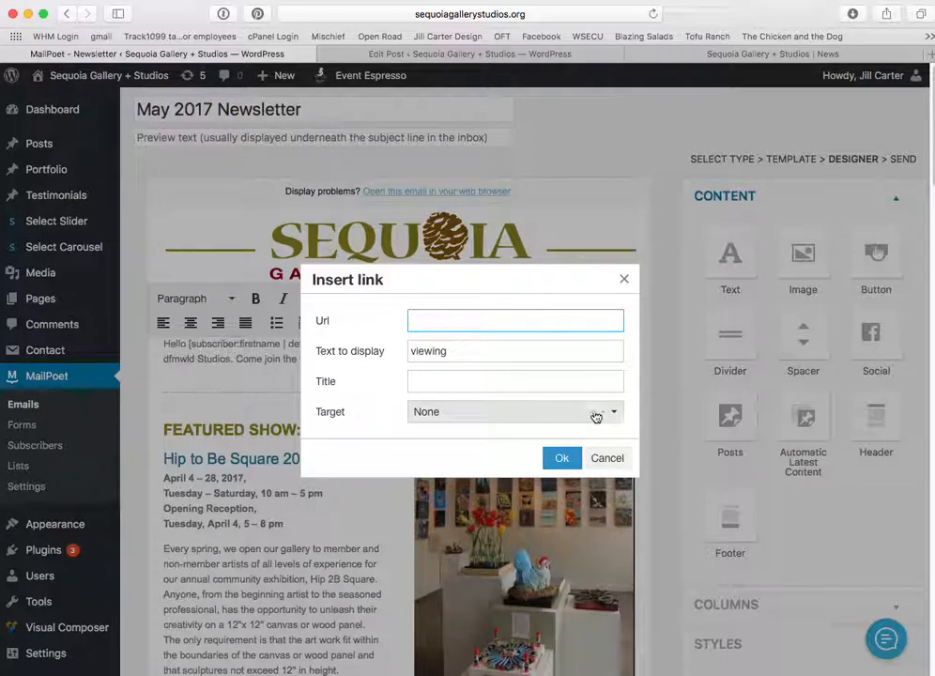
left_click(465, 380)
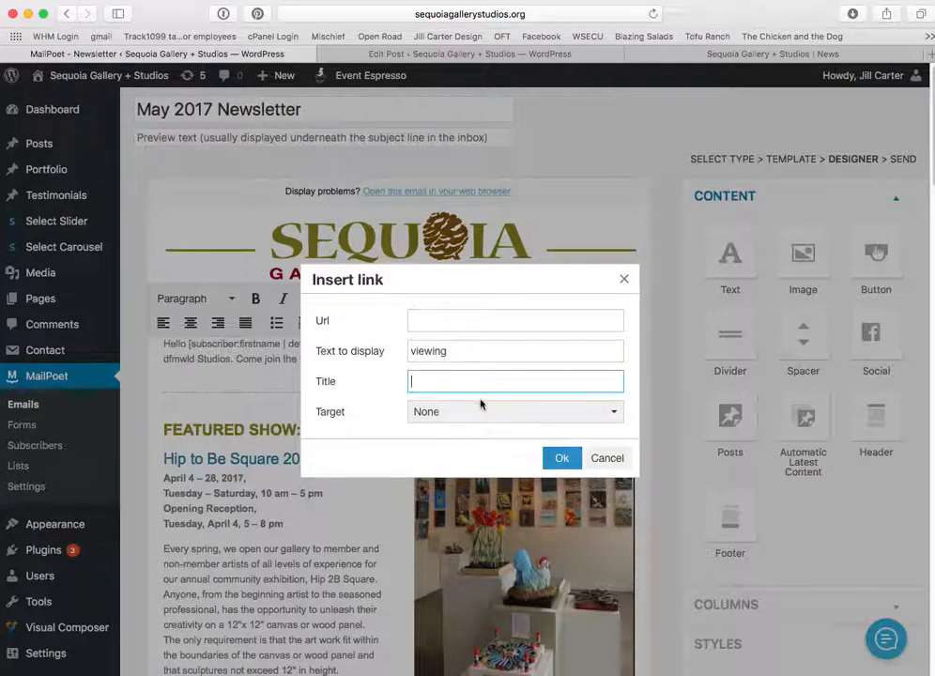
left_click(489, 417)
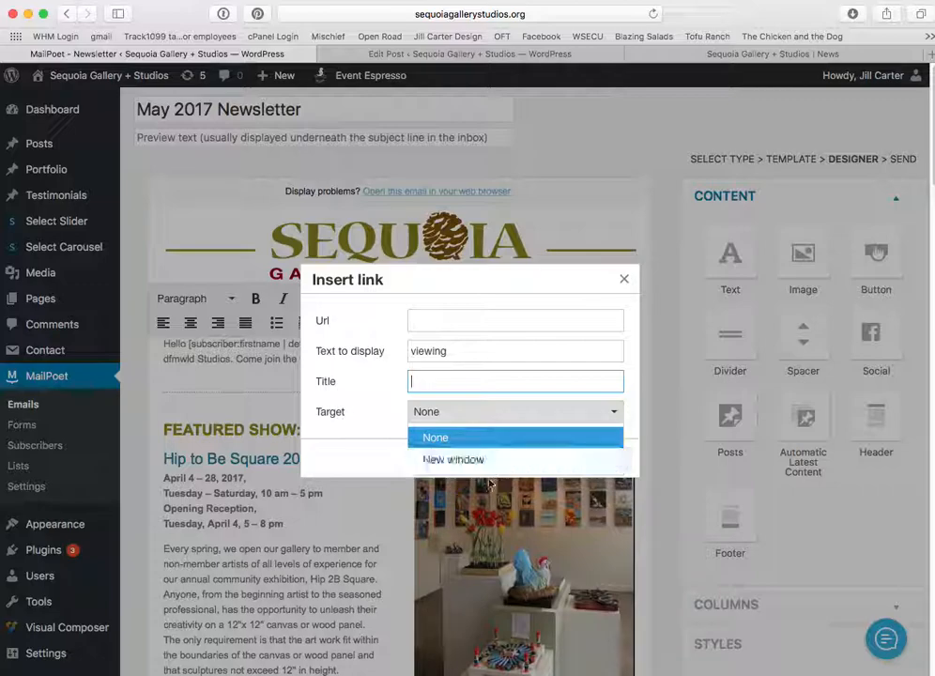
left_click(382, 424)
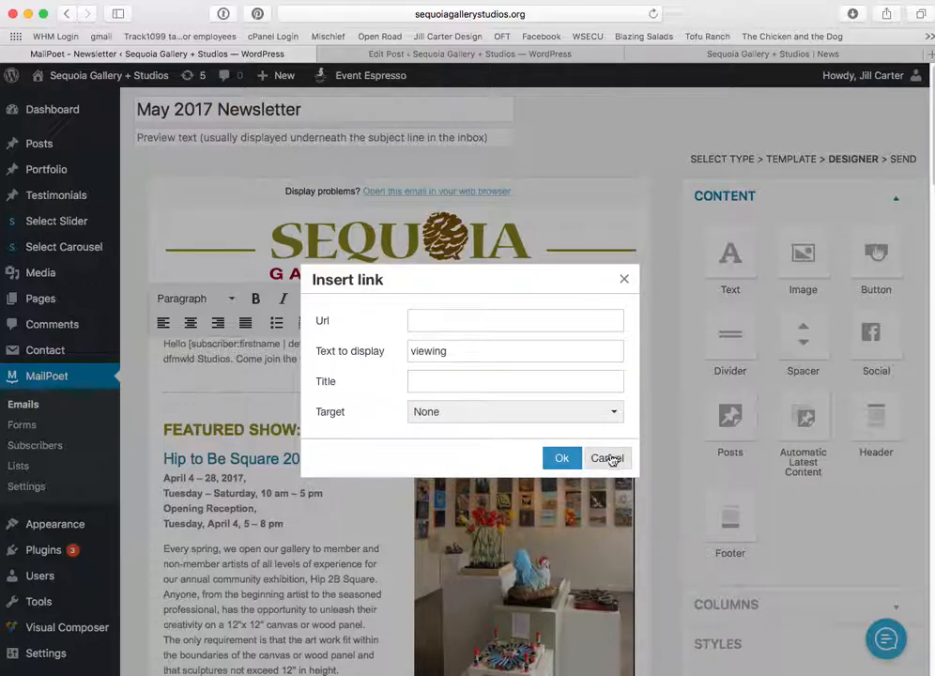
left_click(607, 458)
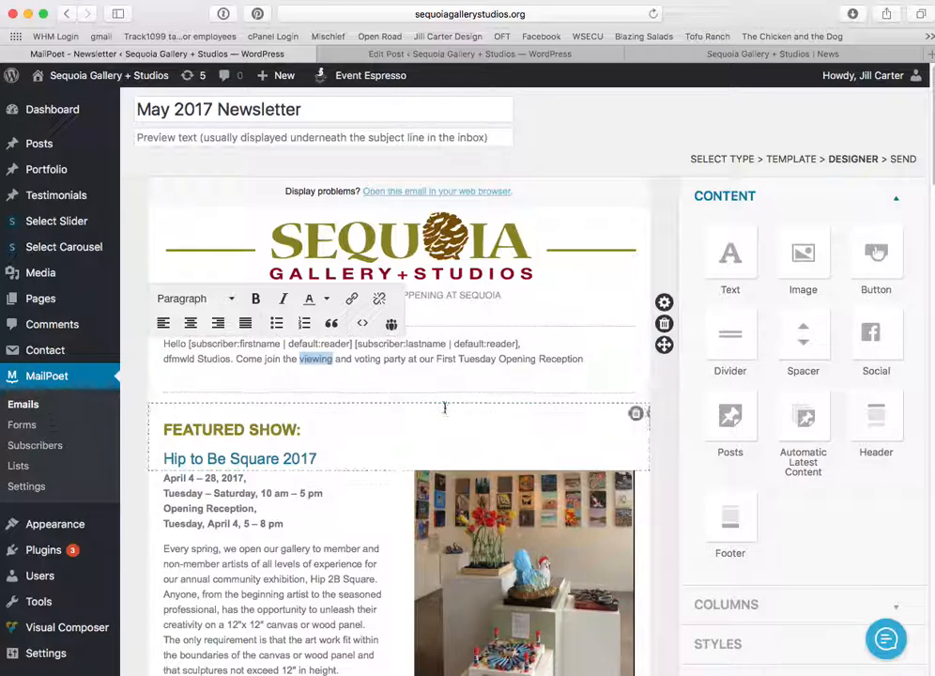
- Look through the newsletter's Featured Show, What's New, Plein Air and Member Activities sections to review their content
scroll(544, 421, "down", 3)
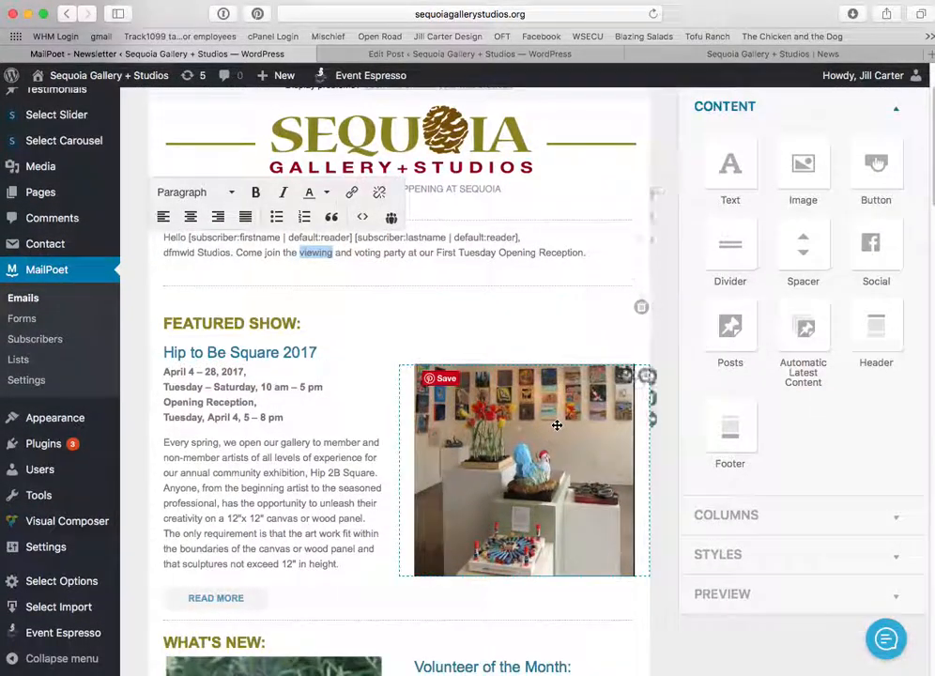
scroll(540, 405, "up", 1)
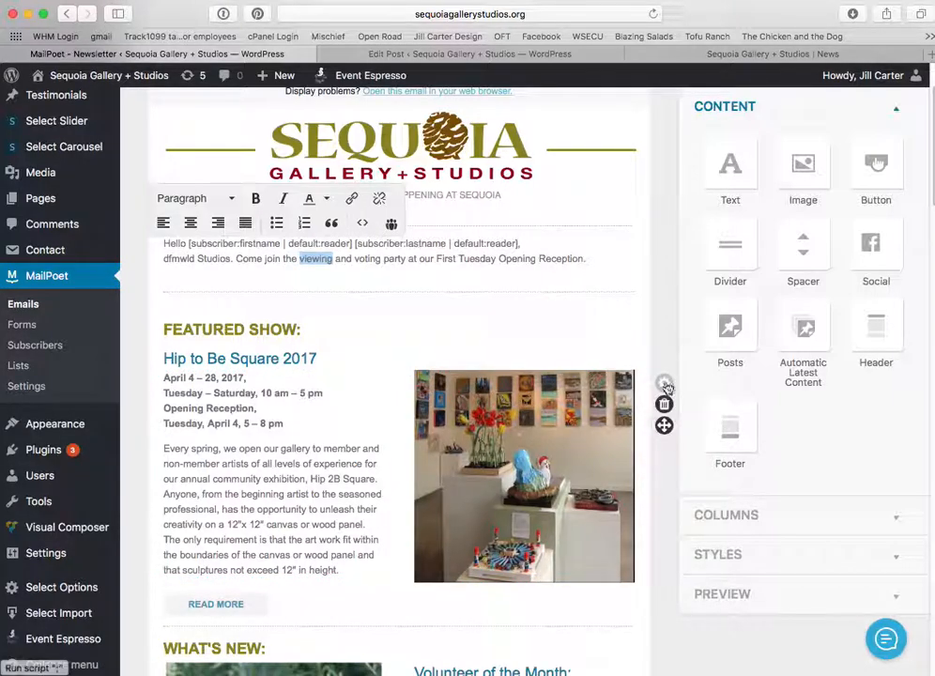
scroll(728, 418, "down", 2)
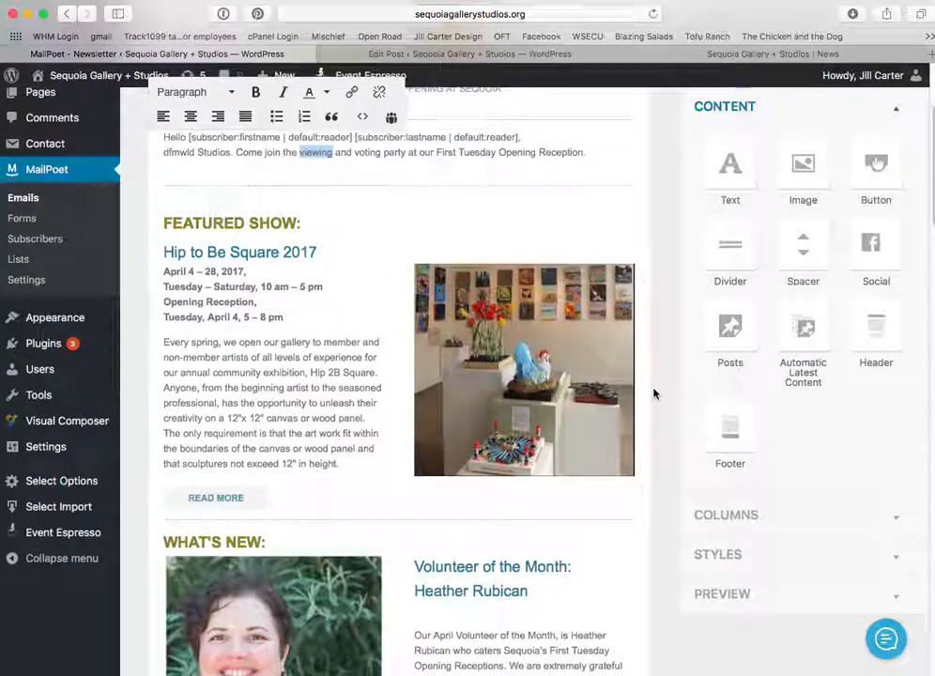
scroll(655, 393, "up", 1)
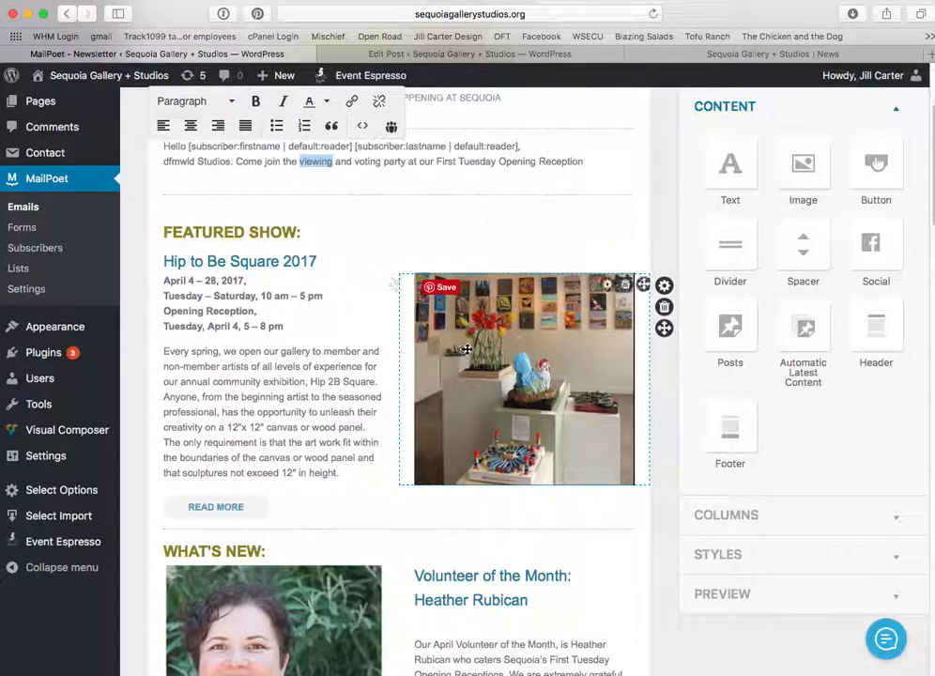
scroll(375, 383, "down", 5)
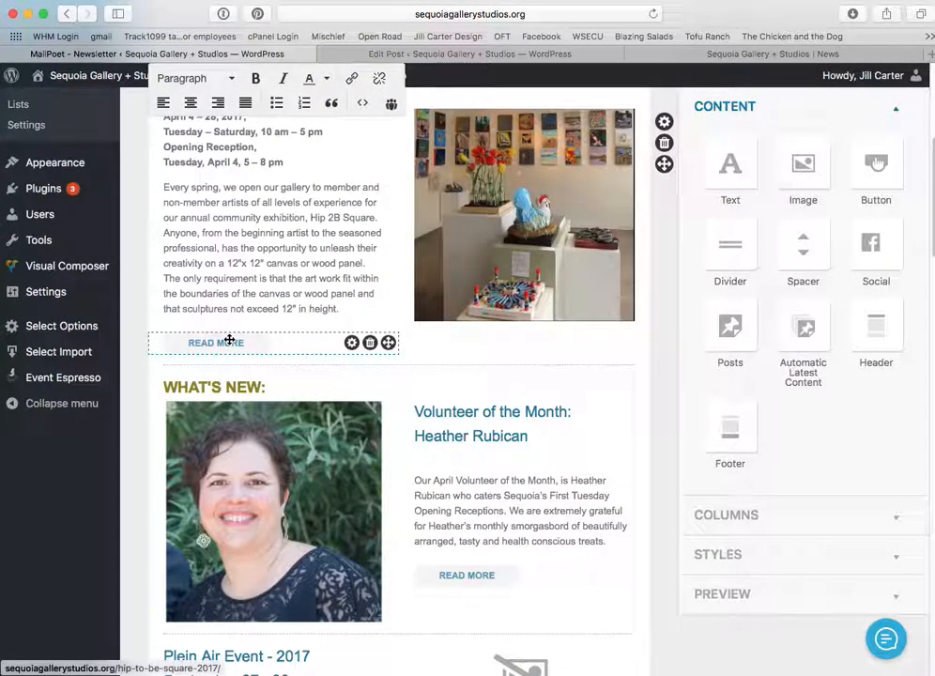
scroll(567, 430, "down", 15)
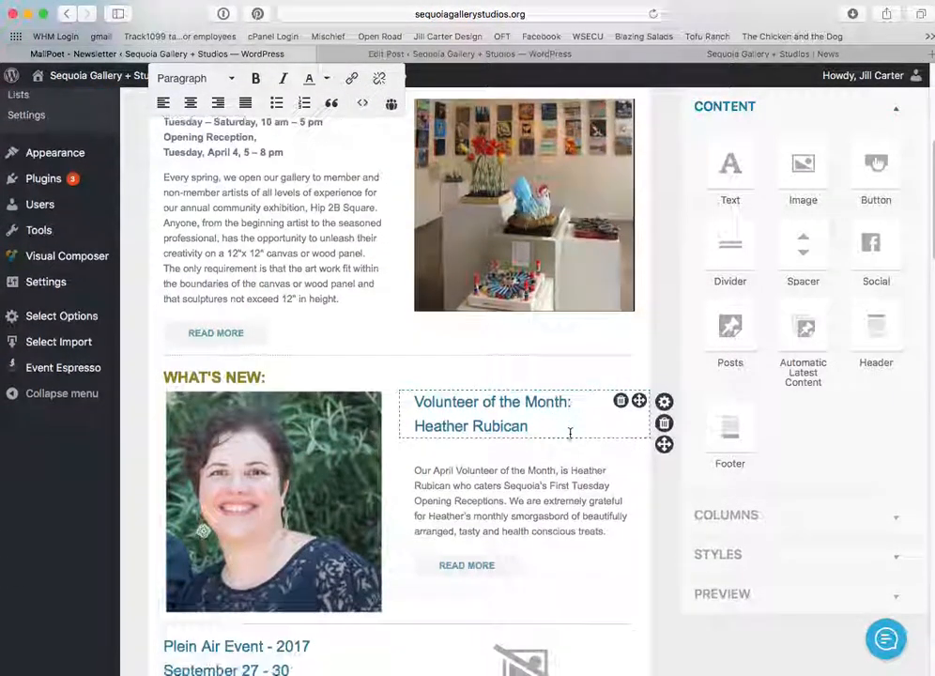
scroll(567, 430, "down", 9)
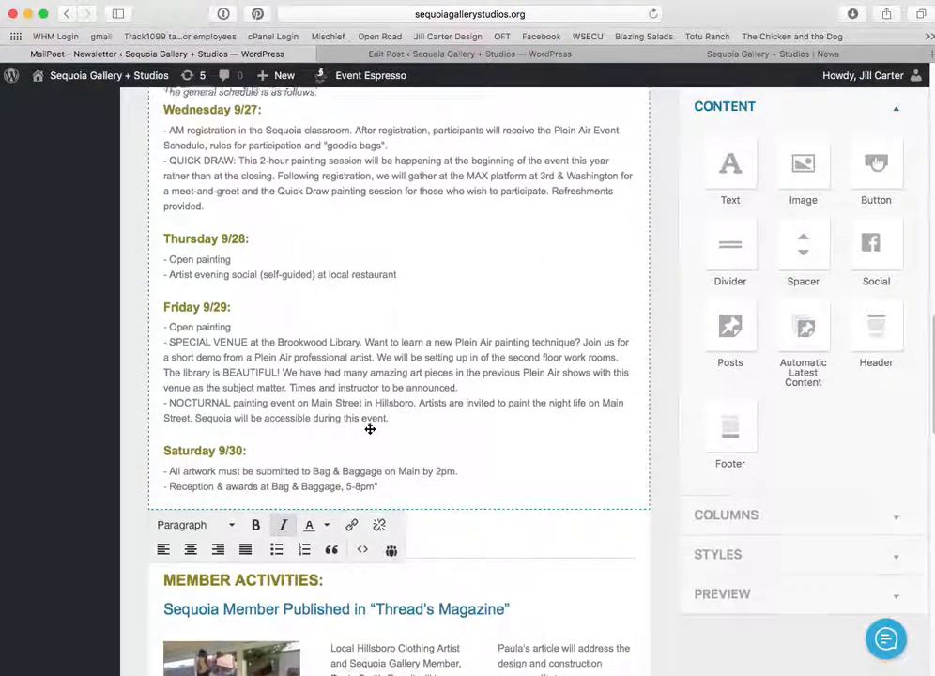
- Delete the Plein Air event's description and schedule block and the block holding its title, logo and empty image
scroll(369, 428, "up", 10)
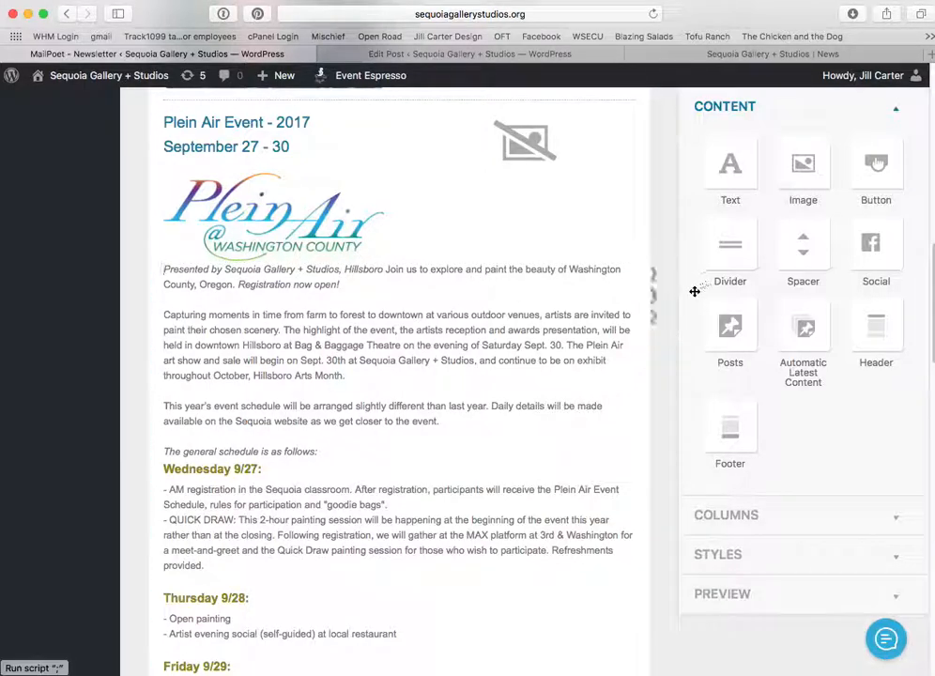
left_click(664, 296)
left_click(674, 298)
scroll(516, 328, "up", 3)
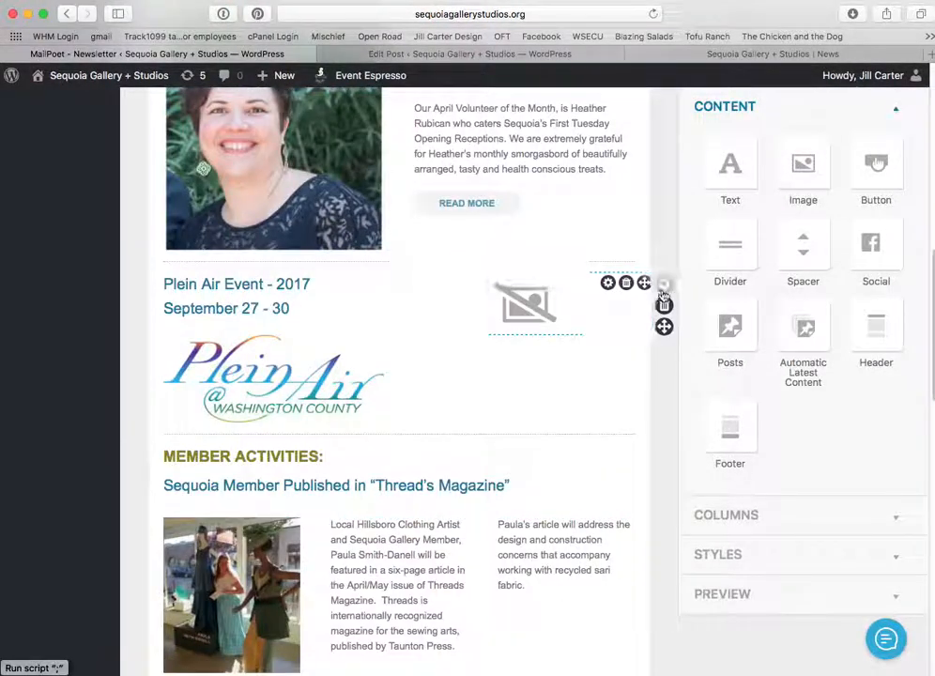
left_click(664, 305)
left_click(670, 306)
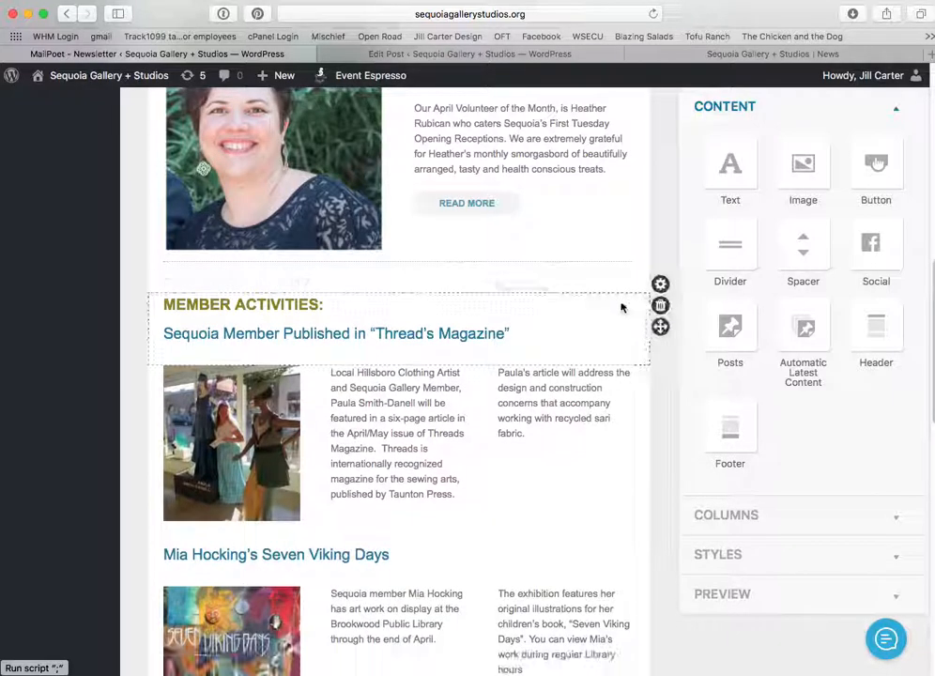
- Insert a three-column block between the Volunteer of the Month section and Member Activities
left_click(750, 524)
left_click_drag(874, 211, 796, 146)
left_click_drag(875, 202, 487, 268)
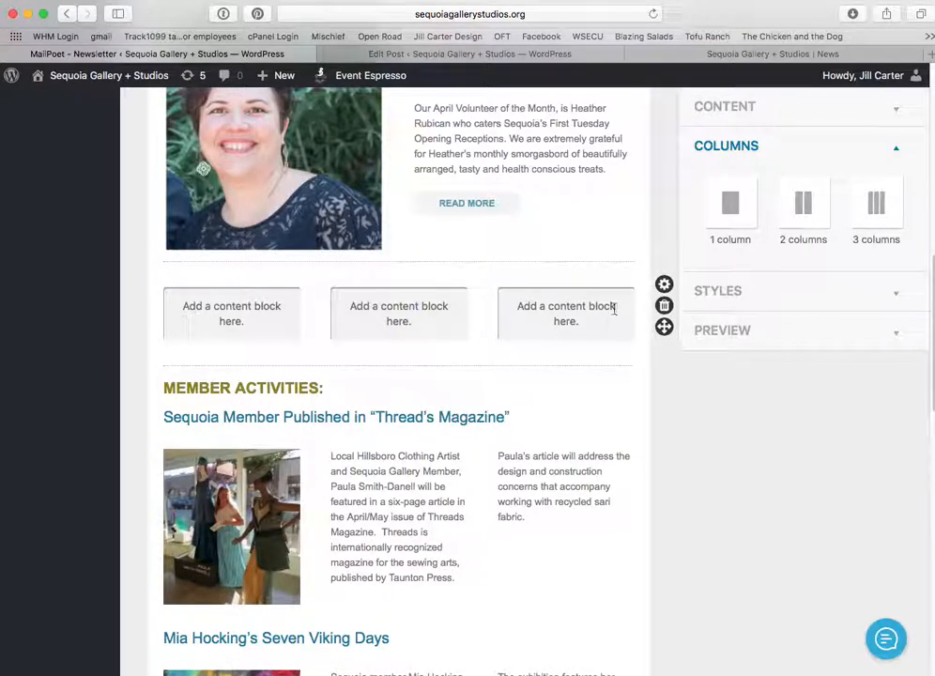
- Place a text block in the first of the three new columns and a post block for Hip to Be Square 2017 in the middle one
left_click(718, 107)
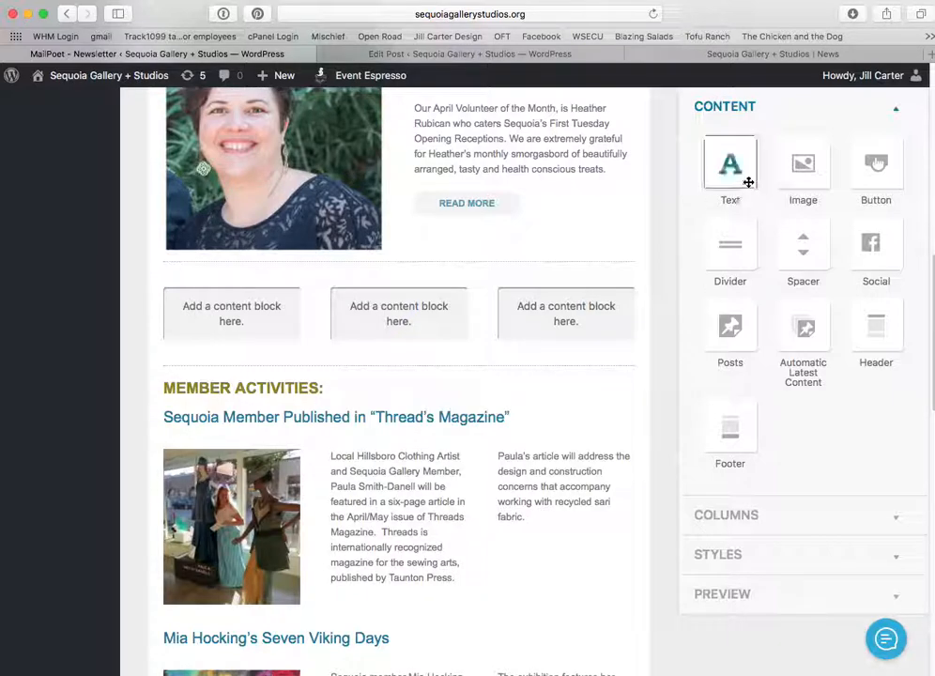
left_click_drag(735, 169, 273, 324)
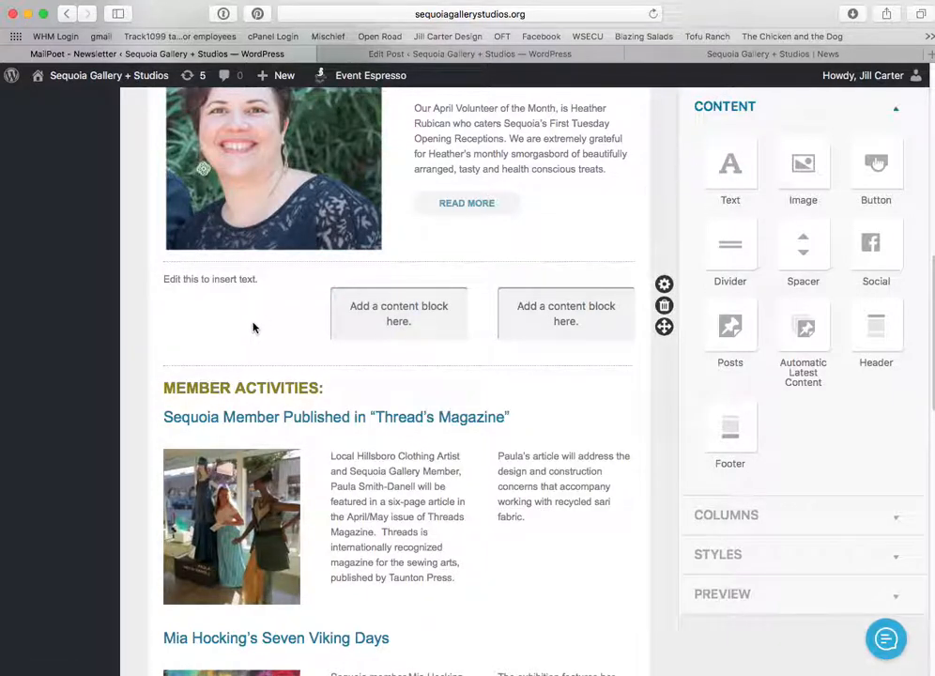
left_click_drag(736, 336, 410, 326)
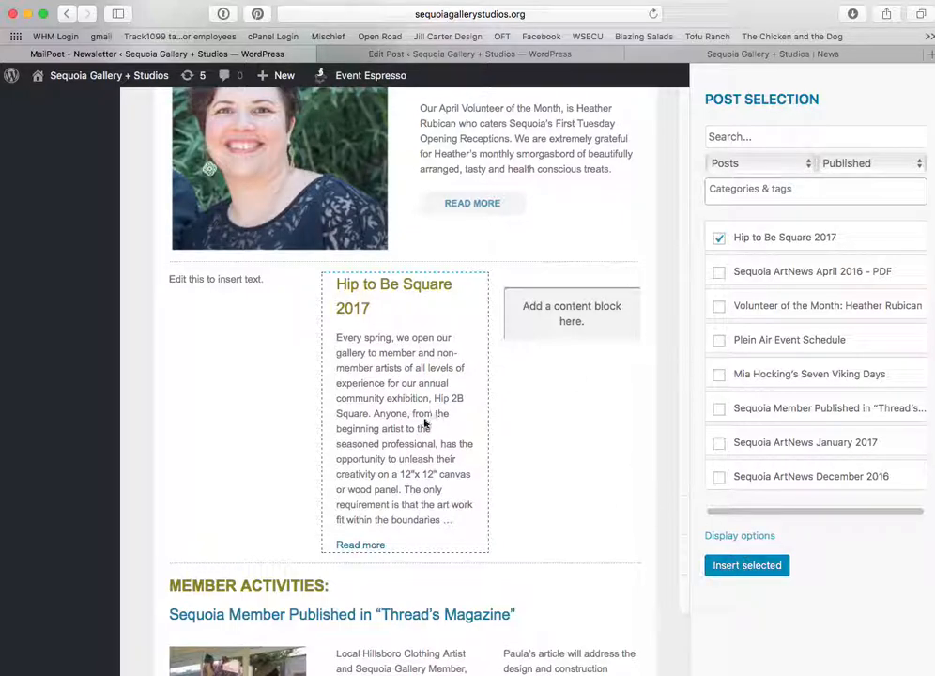
- Make the Hip to Be Square 2017 post title a link, review the remaining display options including the Read more text, and insert the selected post
left_click(740, 536)
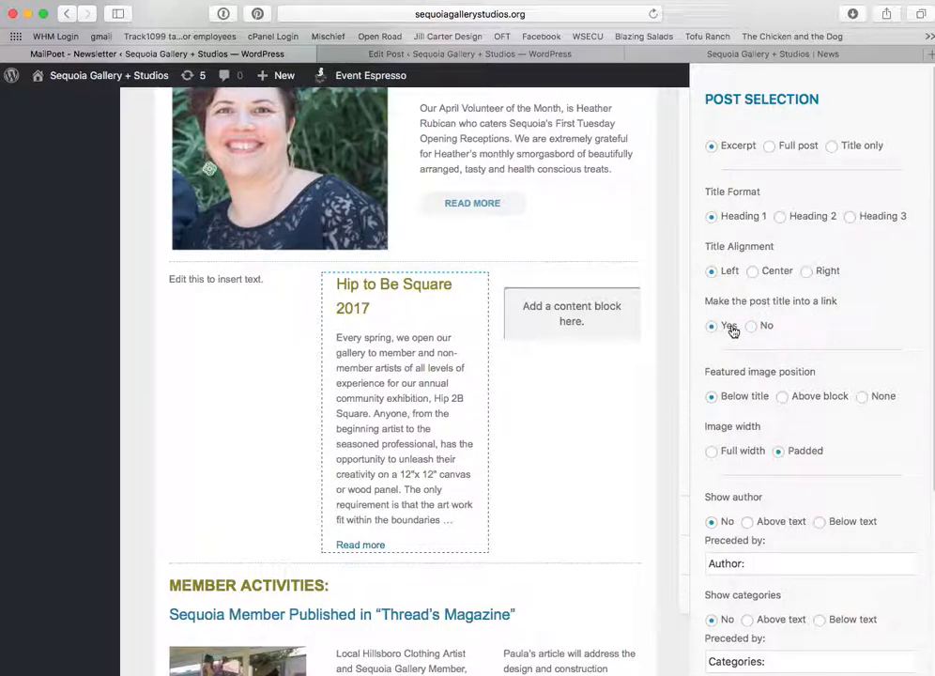
scroll(801, 422, "down", 3)
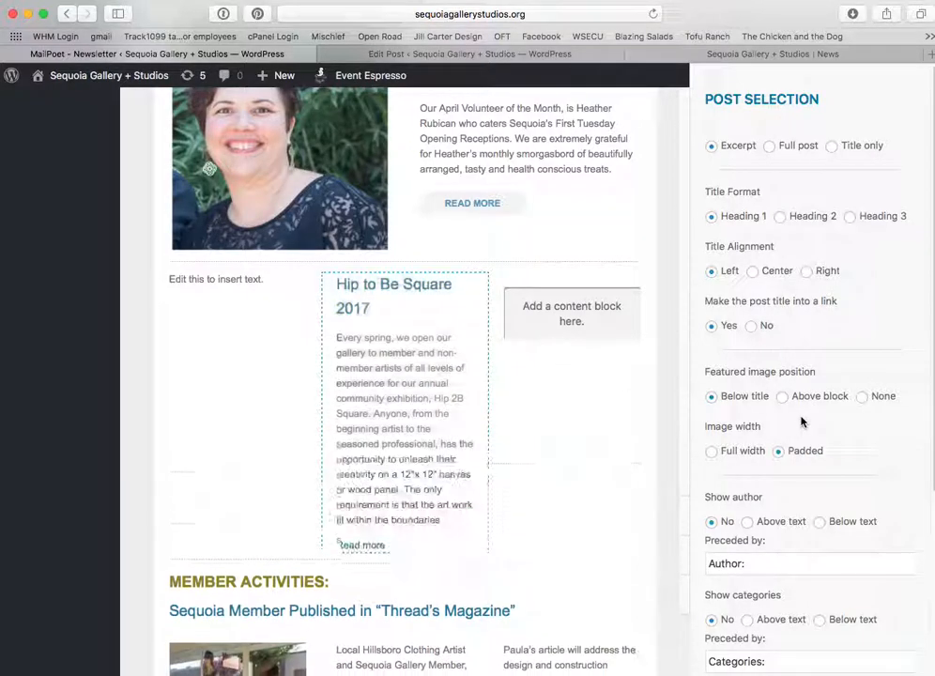
scroll(801, 420, "down", 3)
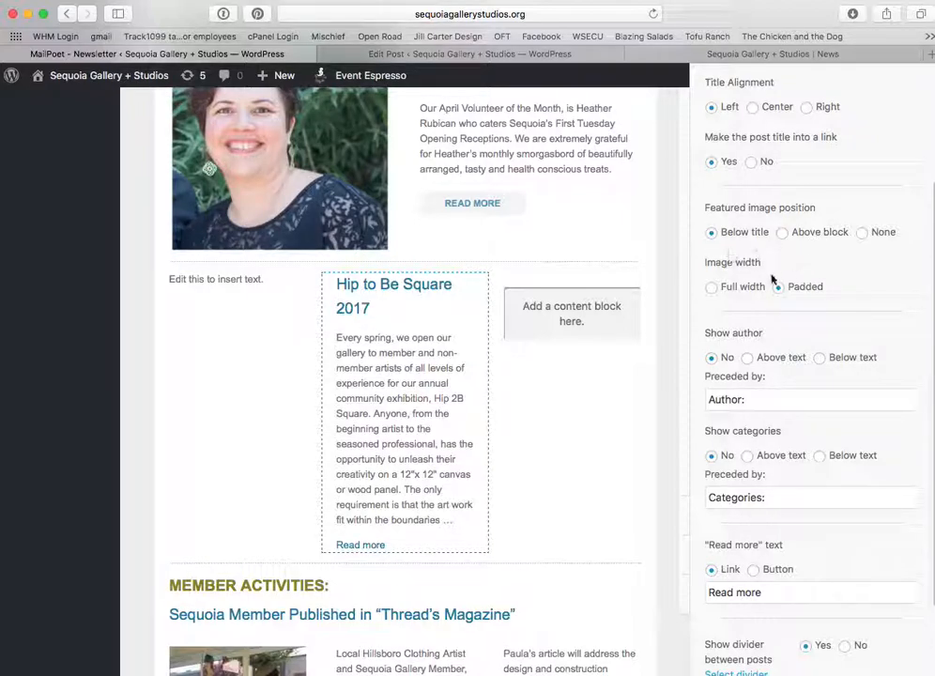
scroll(813, 371, "up", 6)
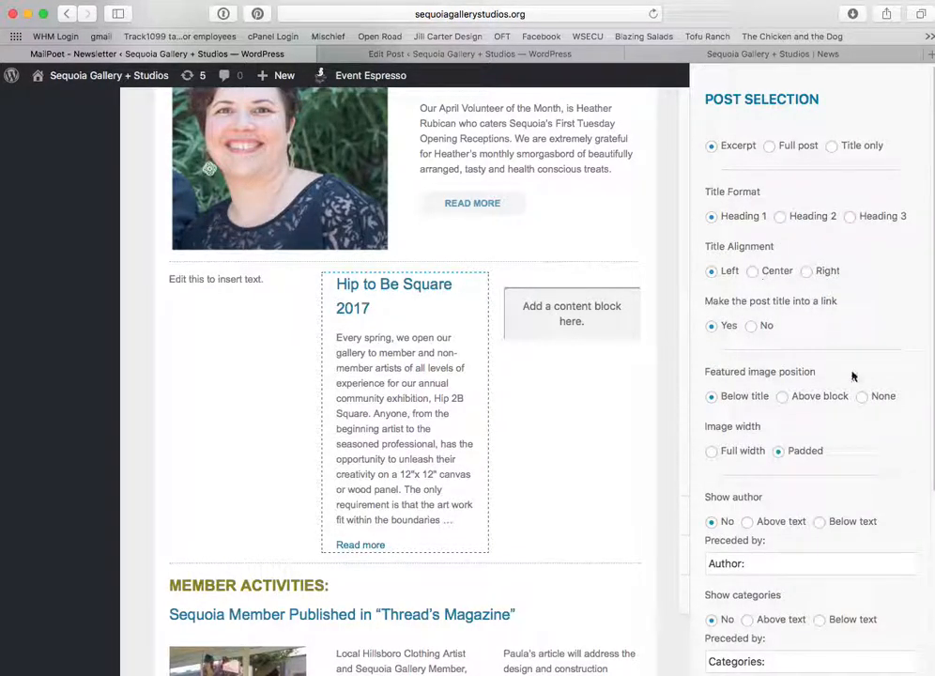
scroll(859, 372, "down", 2)
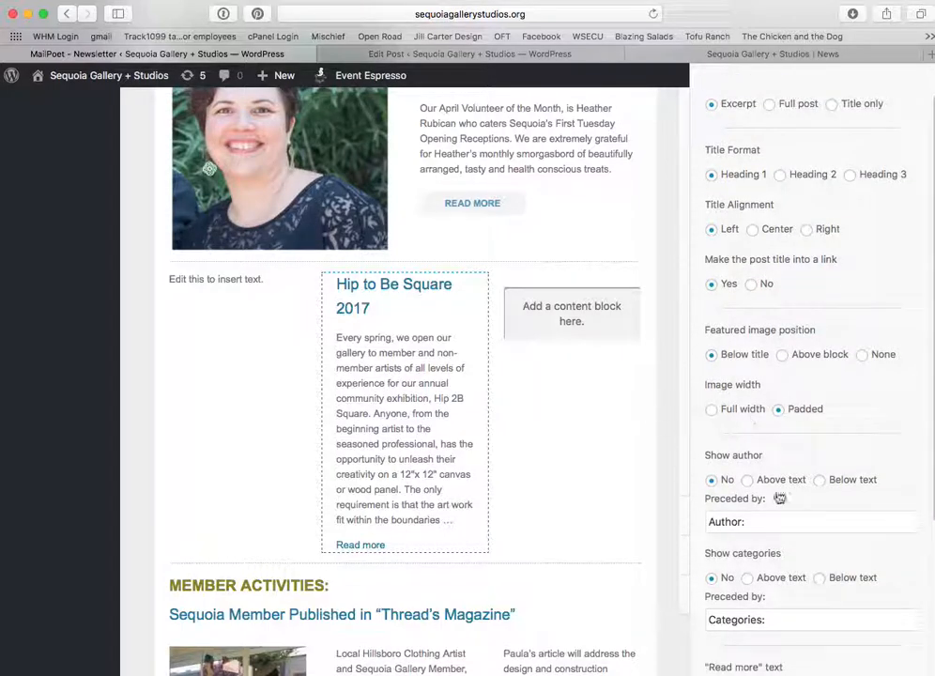
scroll(780, 488, "down", 3)
scroll(787, 501, "down", 4)
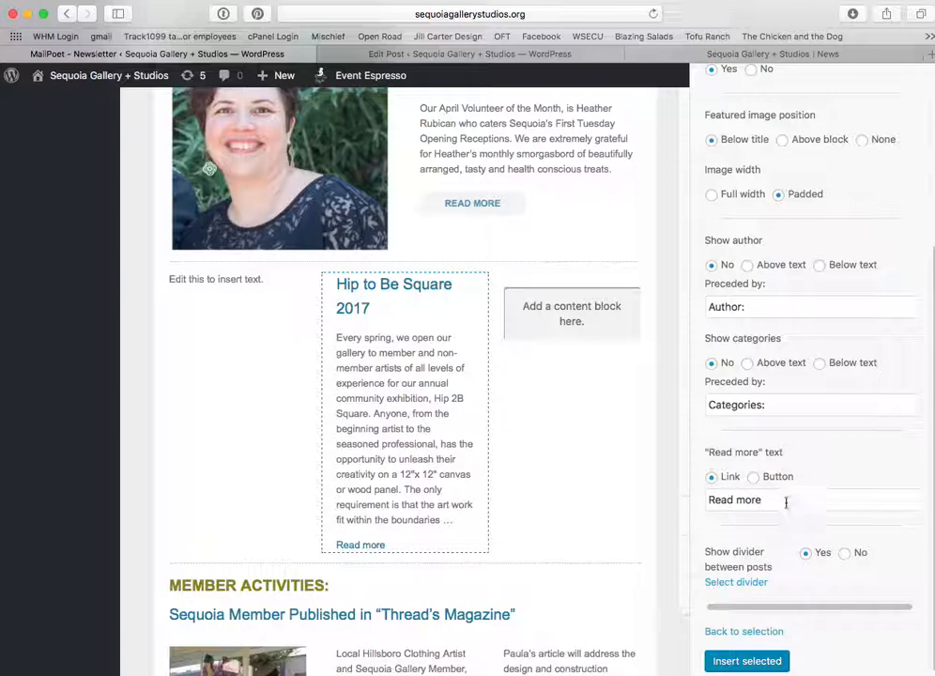
left_click_drag(785, 499, 684, 500)
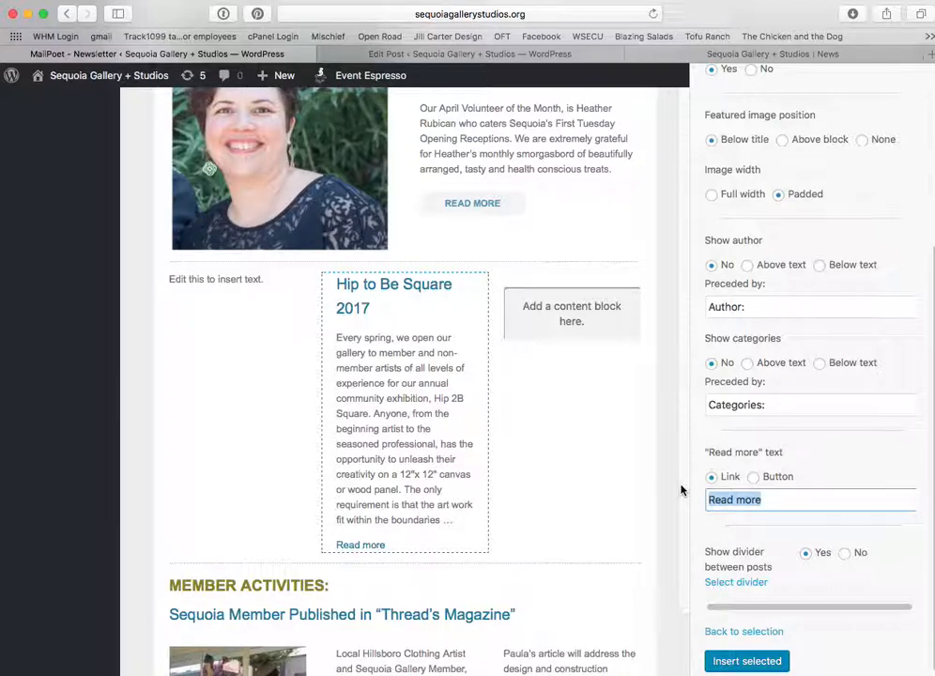
left_click(768, 500)
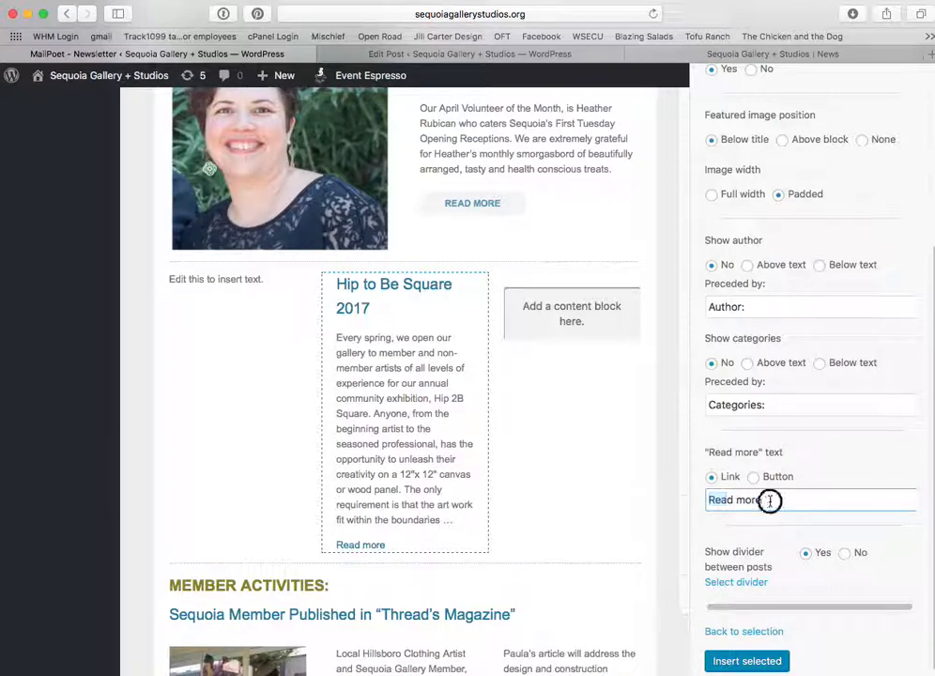
scroll(754, 516, "down", 1)
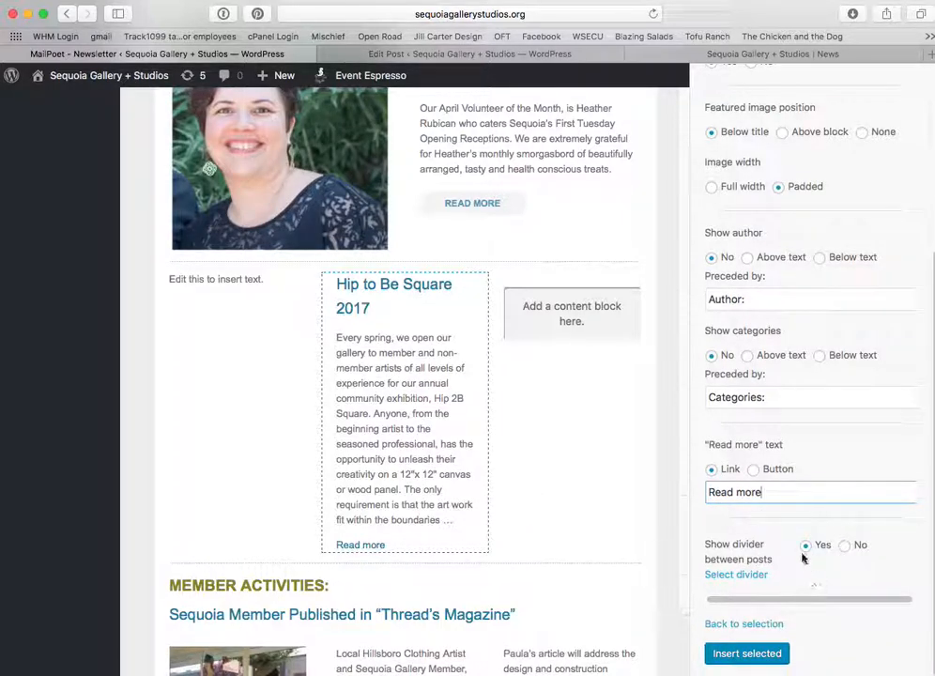
left_click(747, 654)
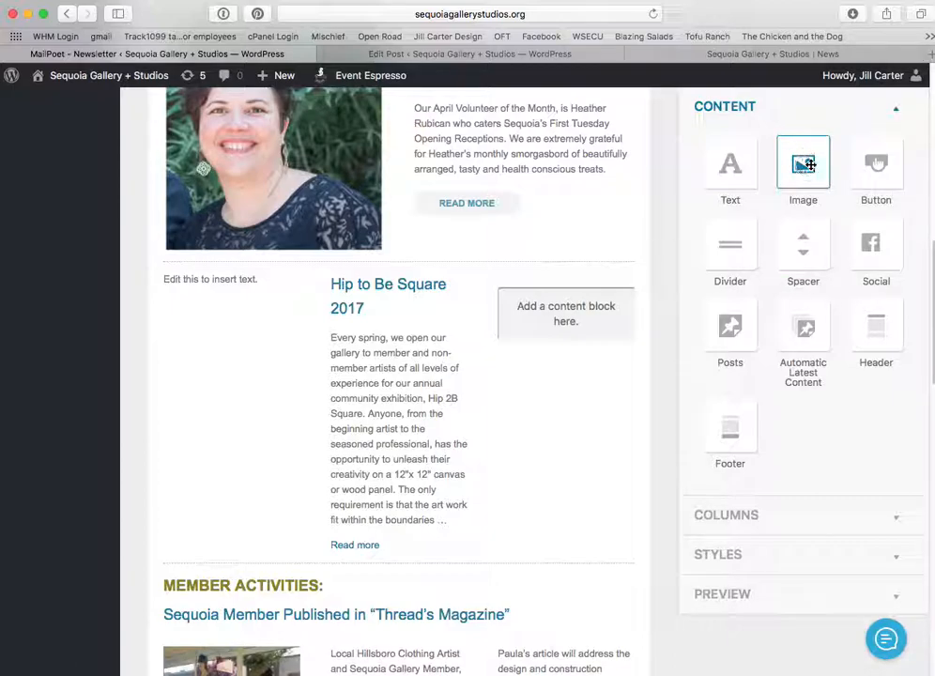
- Add the LJerome_TapalpaWaterRun_16X20_oil image from the media library to the third column
left_click_drag(805, 167, 589, 315)
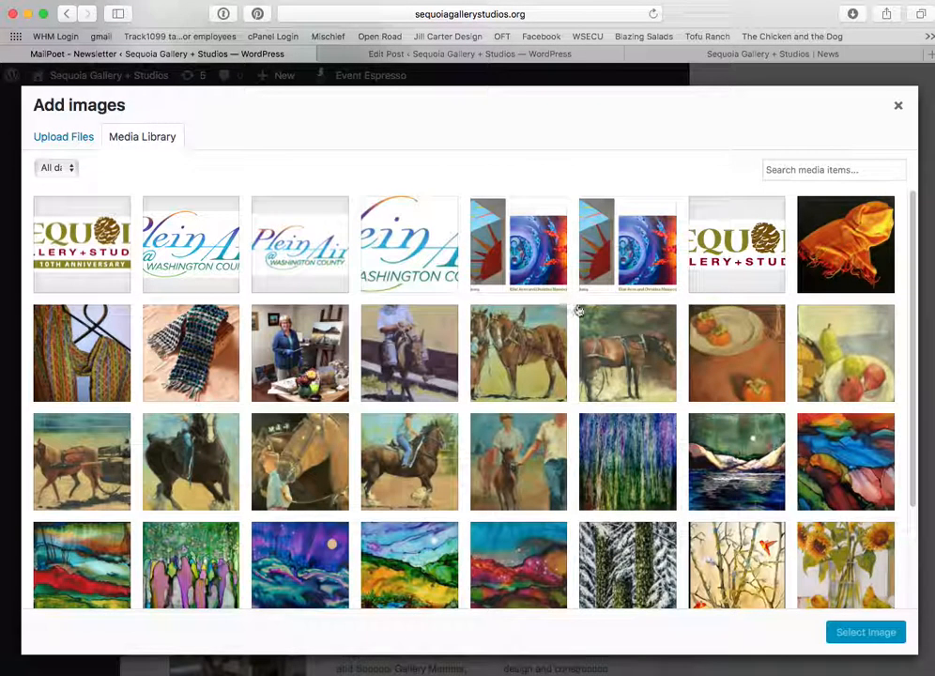
left_click(519, 355)
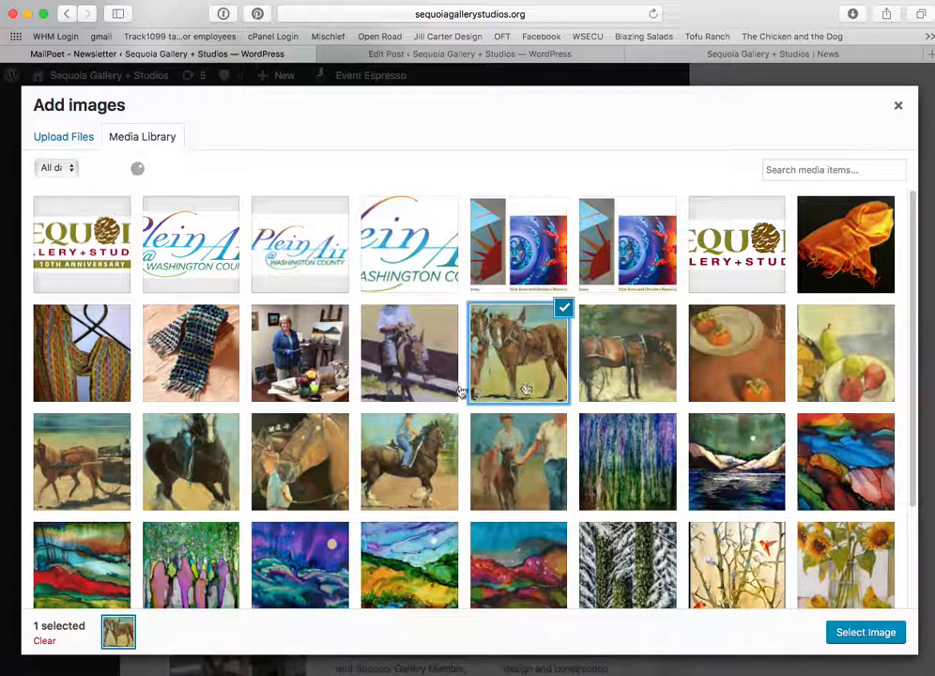
left_click(427, 370)
left_click(858, 635)
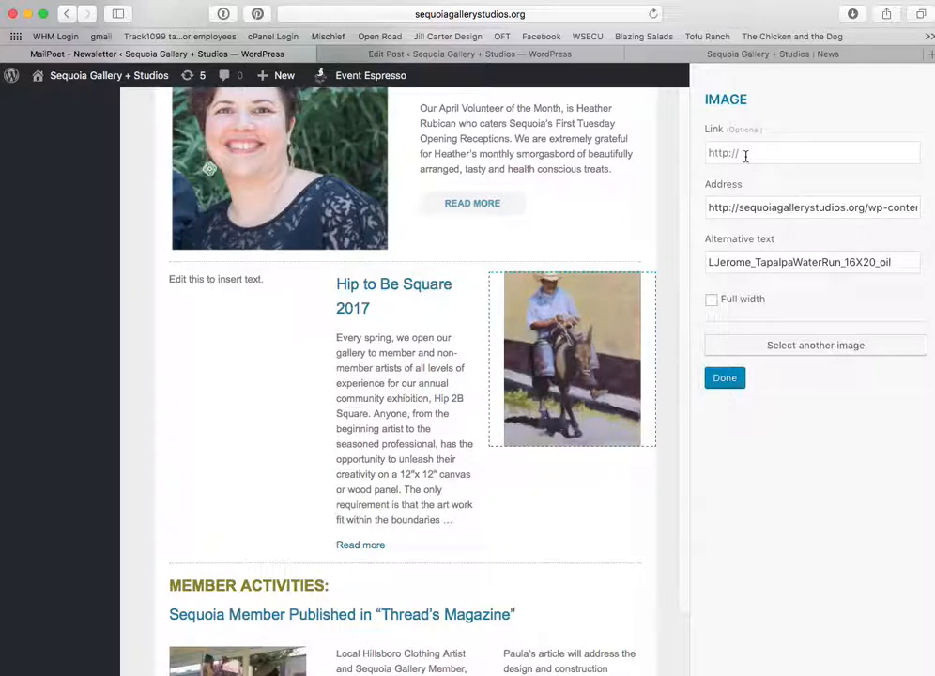
left_click(728, 383)
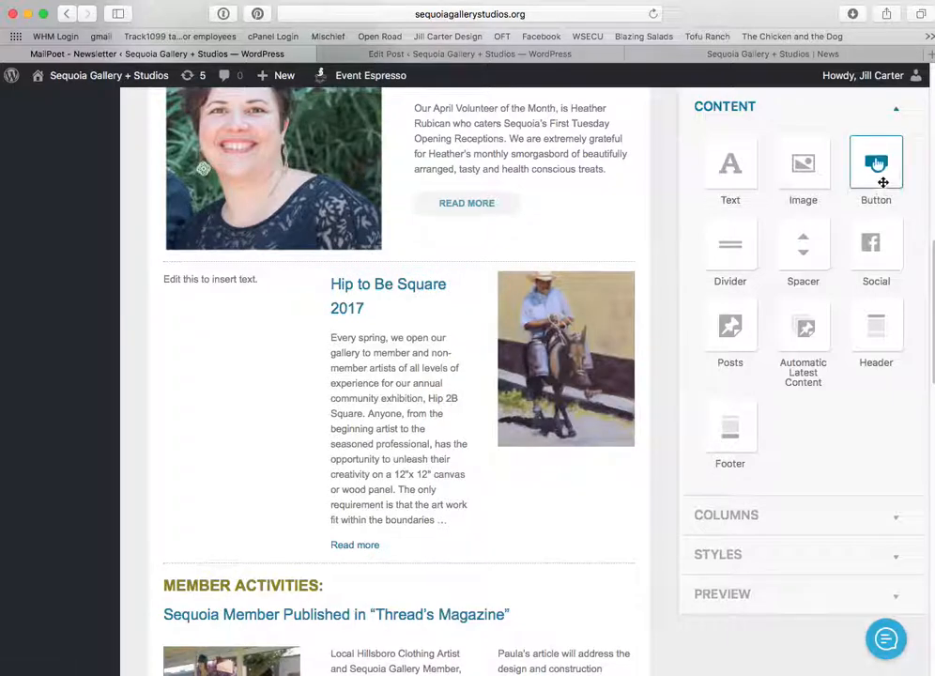
- Add a button labelled "Register" beneath the image in the third column
left_click_drag(883, 180, 584, 430)
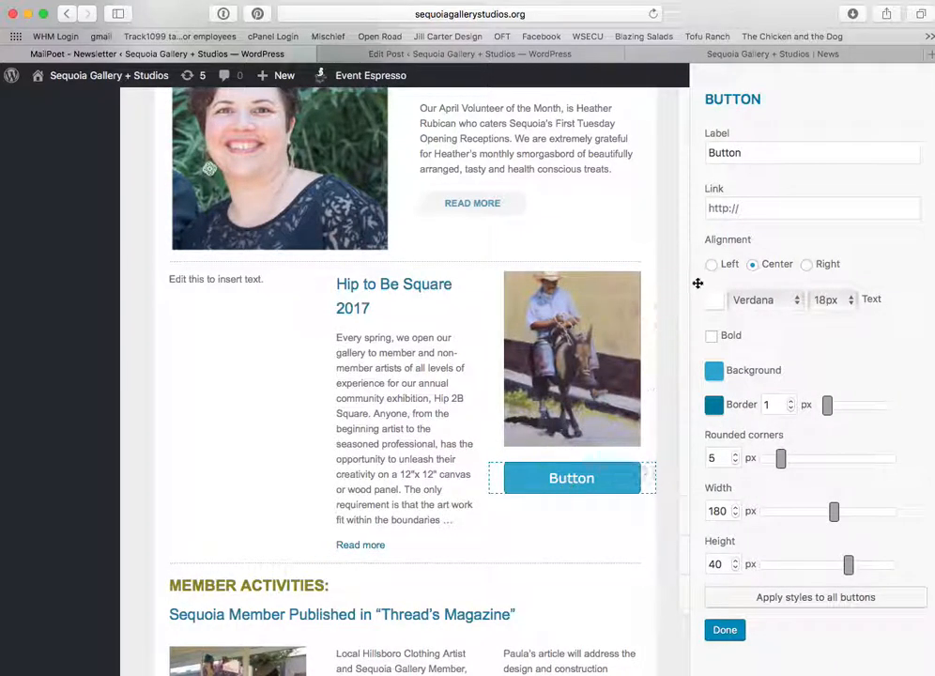
double_click(755, 154)
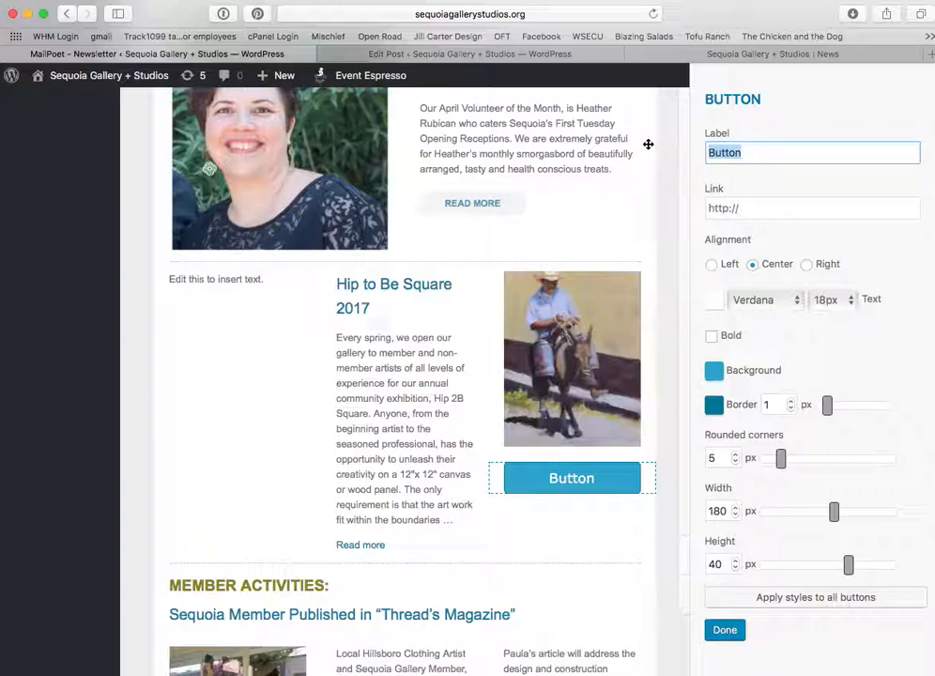
type("Register")
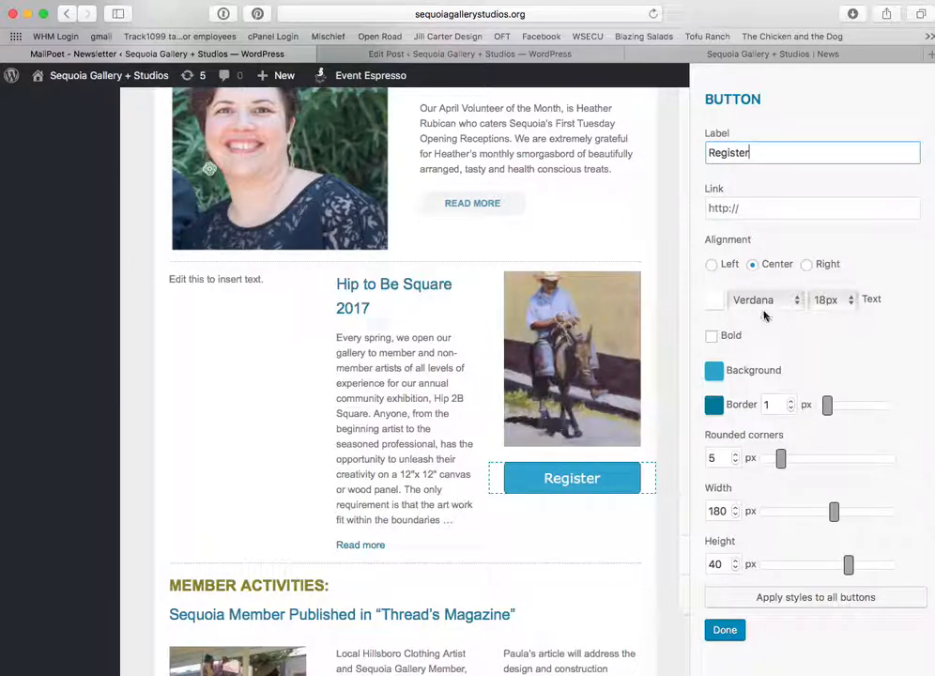
left_click(778, 359)
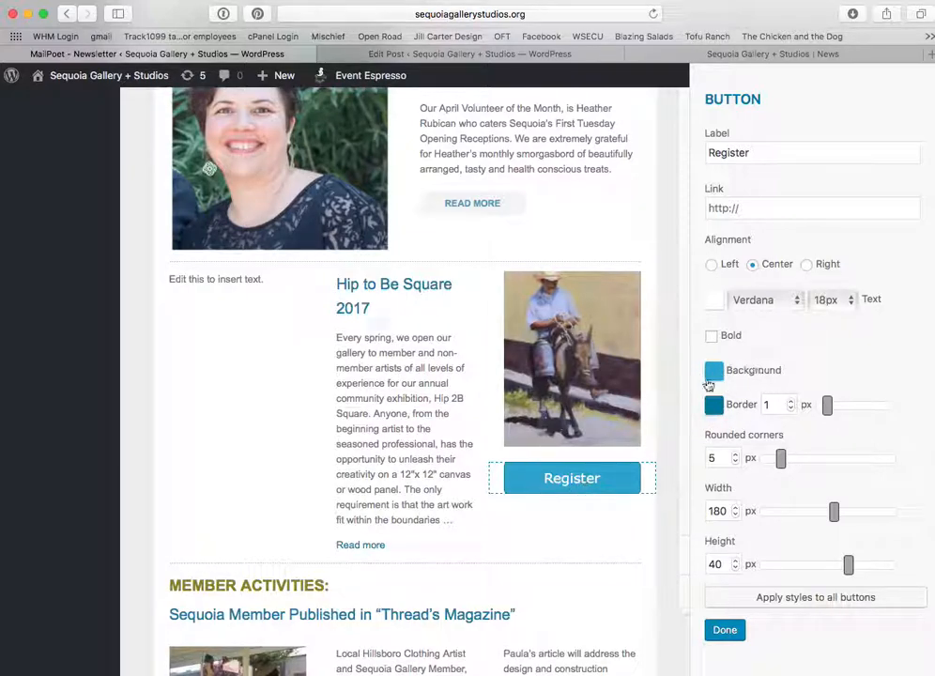
left_click(724, 630)
- Apply the style of the READ MORE button above the What's New section to all buttons in the newsletter
scroll(468, 492, "down", 5)
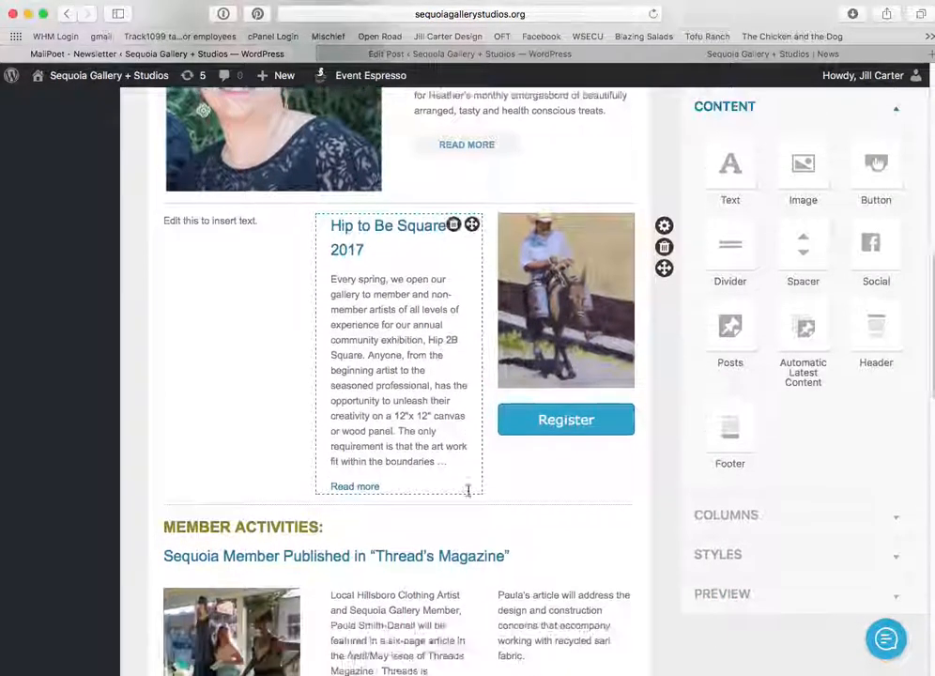
scroll(469, 487, "down", 10)
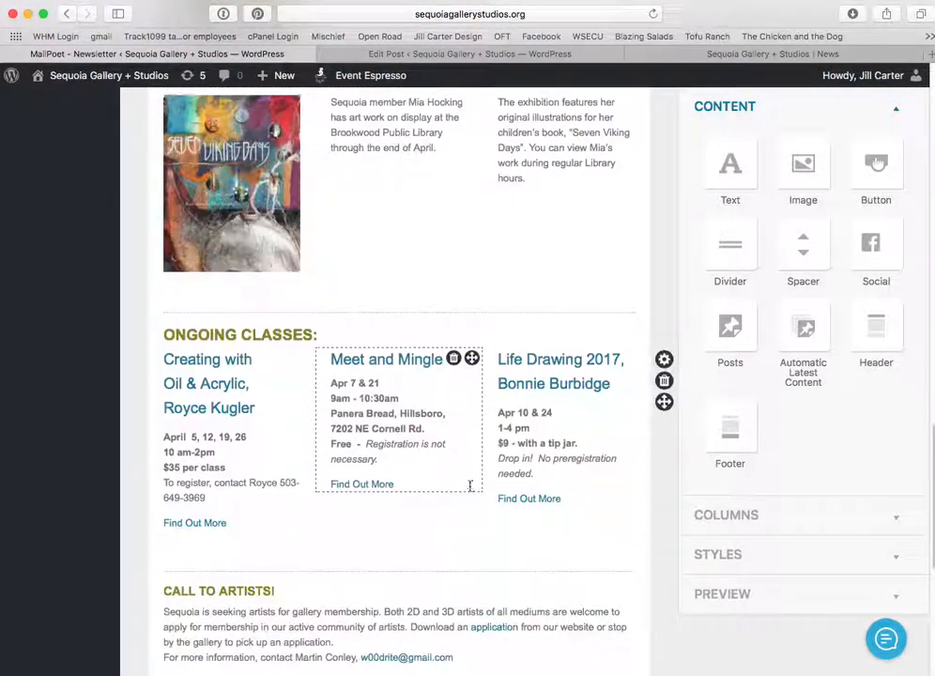
scroll(471, 484, "down", 2)
scroll(471, 484, "up", 15)
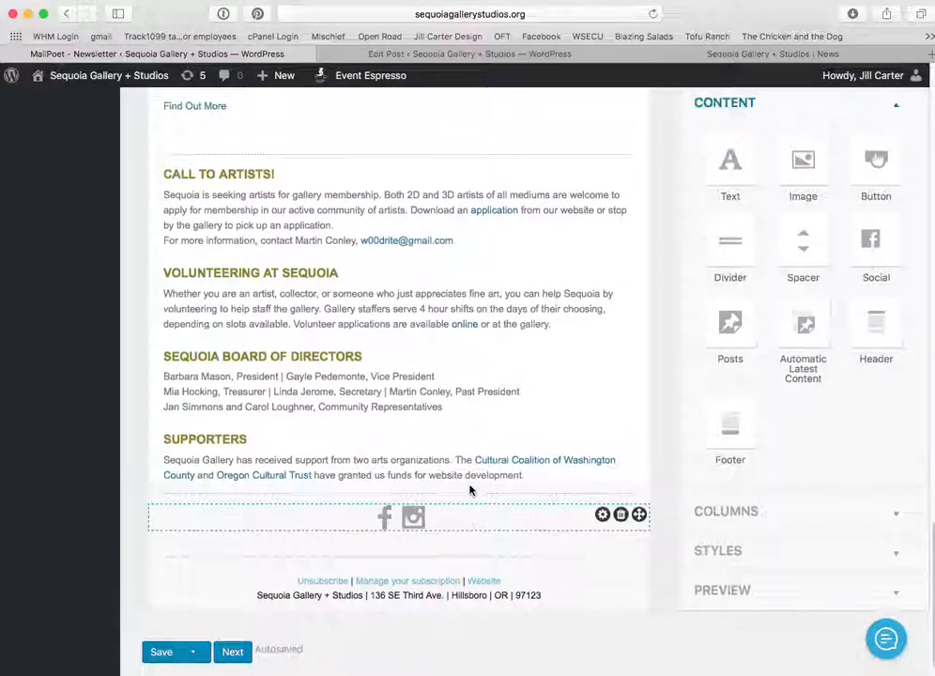
scroll(469, 486, "up", 6)
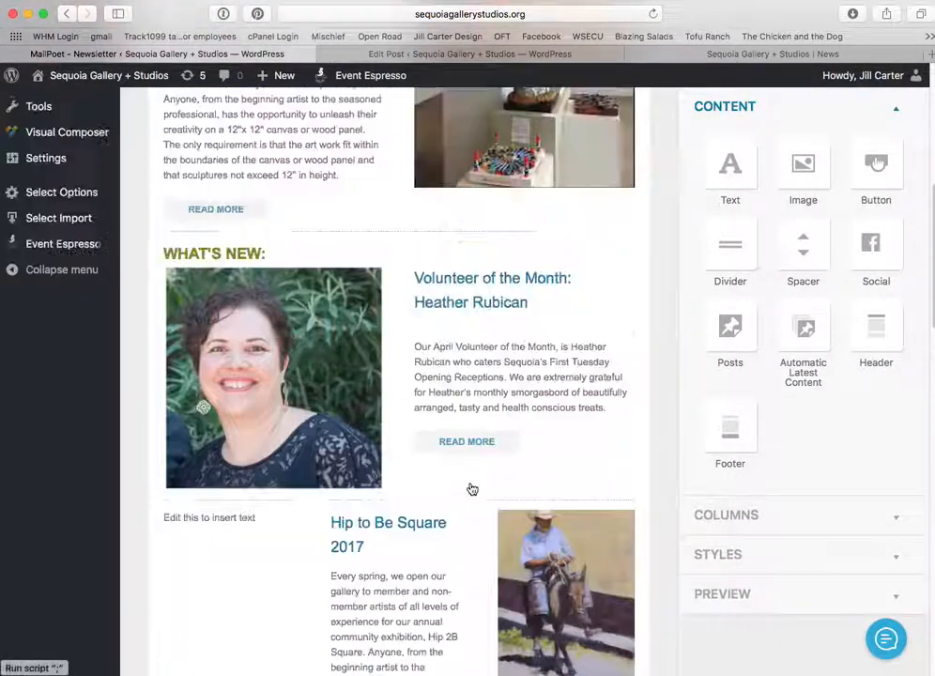
left_click(254, 236)
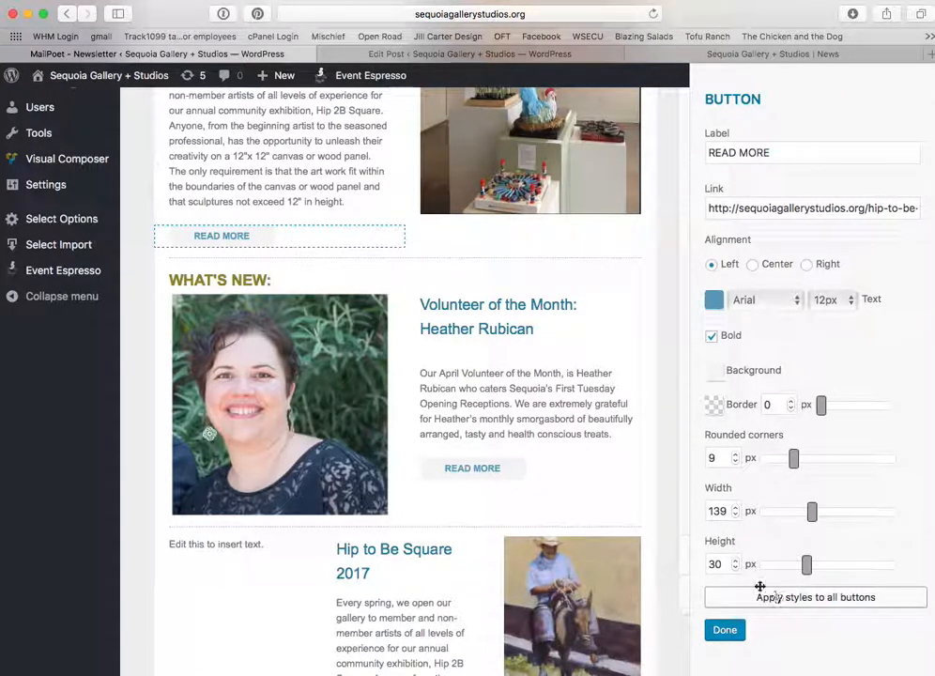
left_click(724, 630)
- Move the Hip to Be Square 2017 post from the middle column to the first column, below the placeholder text
scroll(560, 526, "down", 3)
scroll(559, 526, "down", 5)
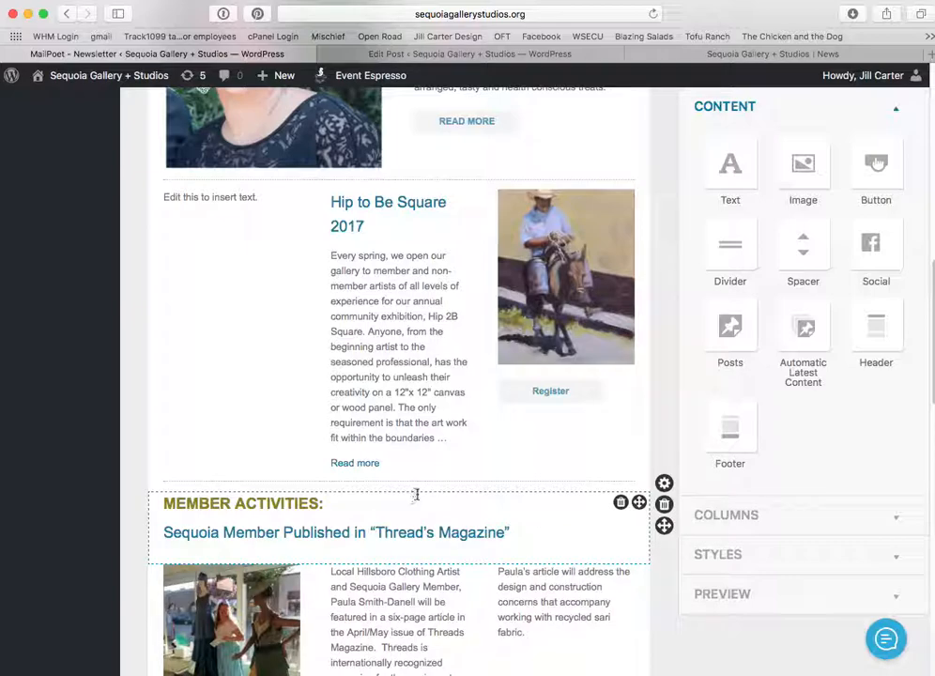
scroll(422, 495, "up", 1)
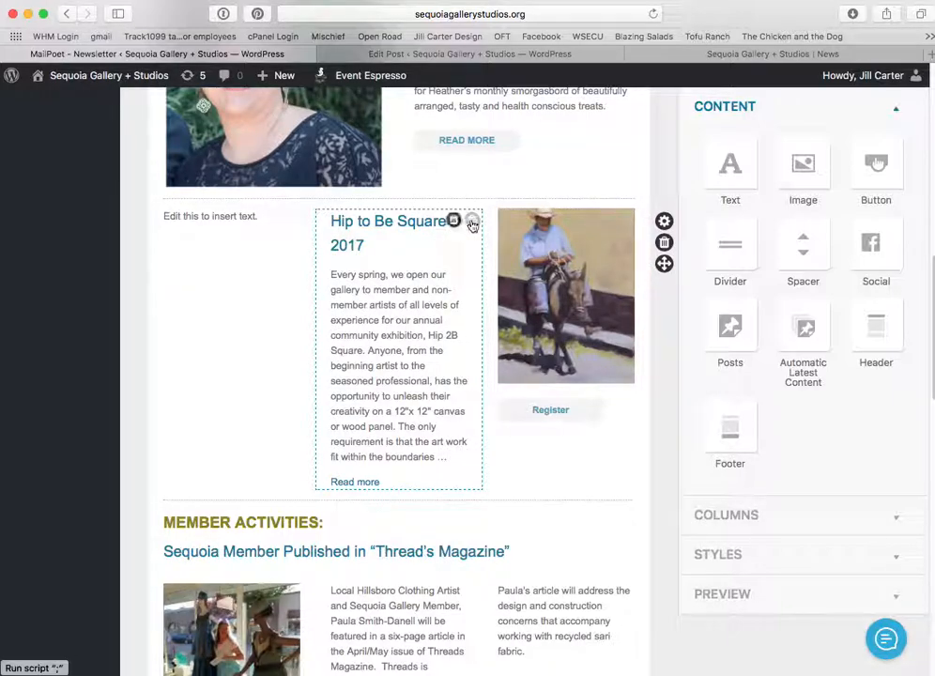
left_click_drag(473, 219, 202, 218)
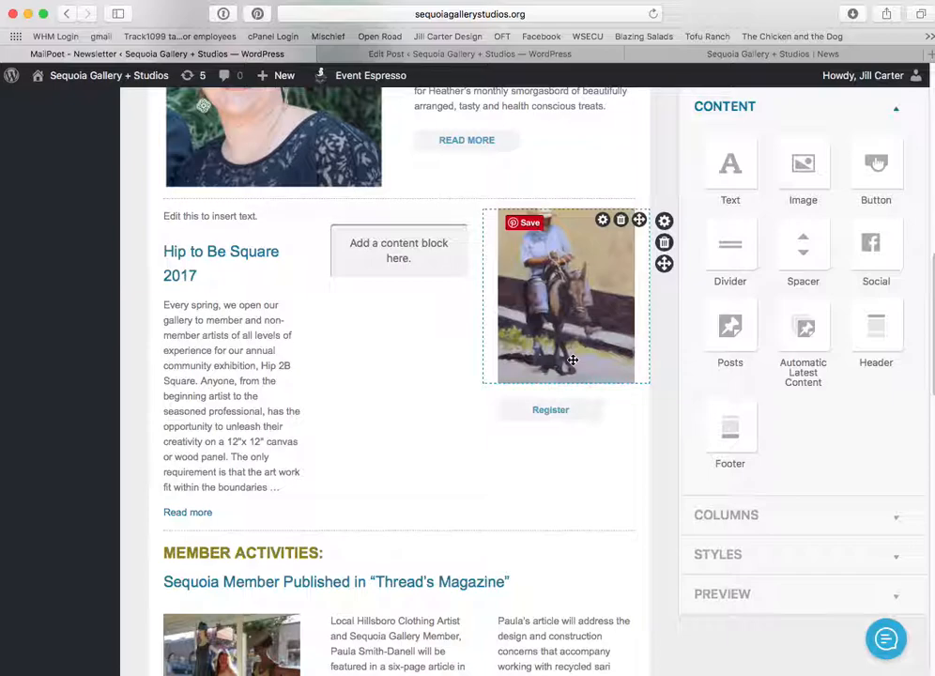
- Insert a two-column block above Member Activities and move the Hip to Be Square 2017 post into its first column
left_click(755, 518)
left_click_drag(793, 242, 396, 515)
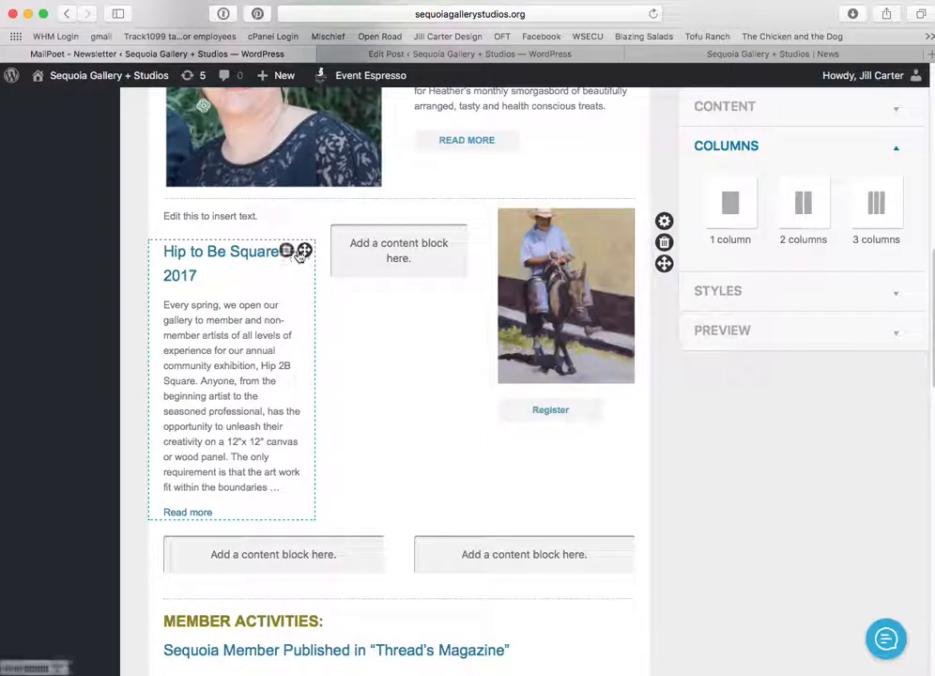
left_click_drag(306, 254, 311, 458)
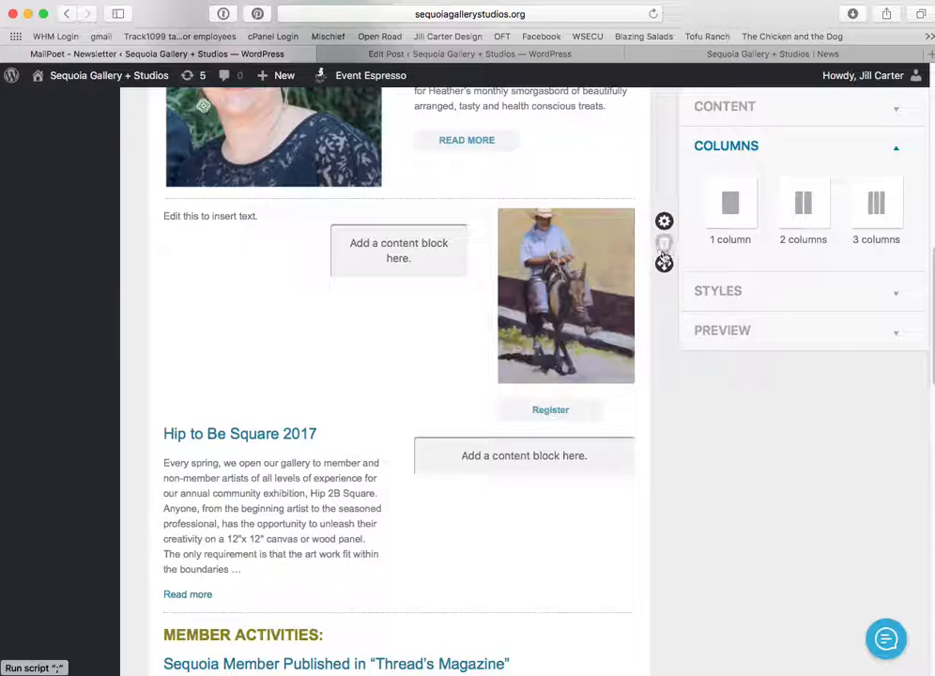
- Try to reposition the three-column block that holds the placeholder text, the image and the Register button
left_click_drag(664, 263, 378, 237)
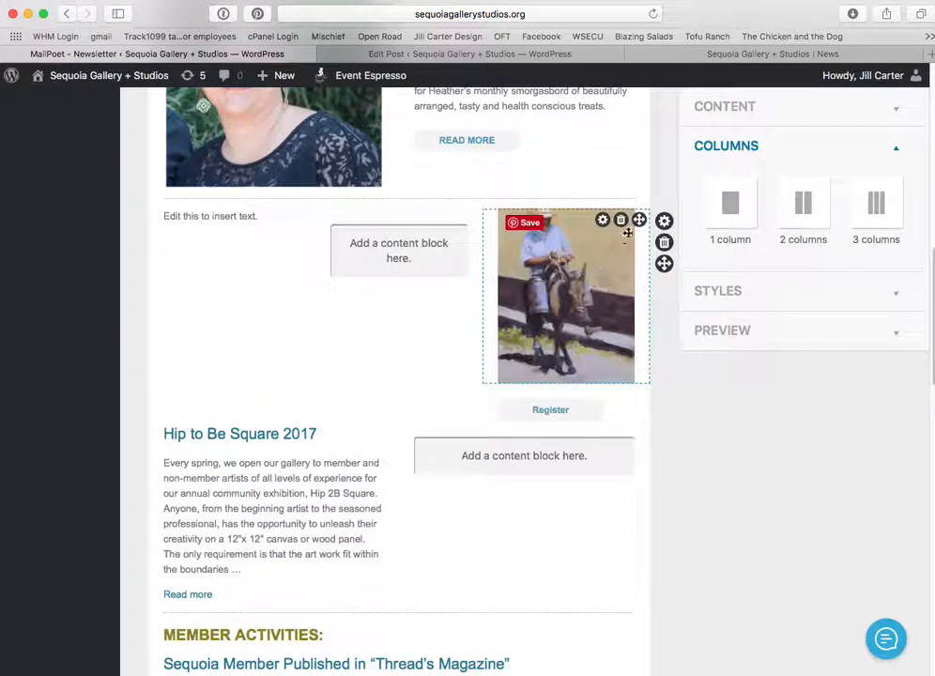
left_click_drag(662, 269, 563, 260)
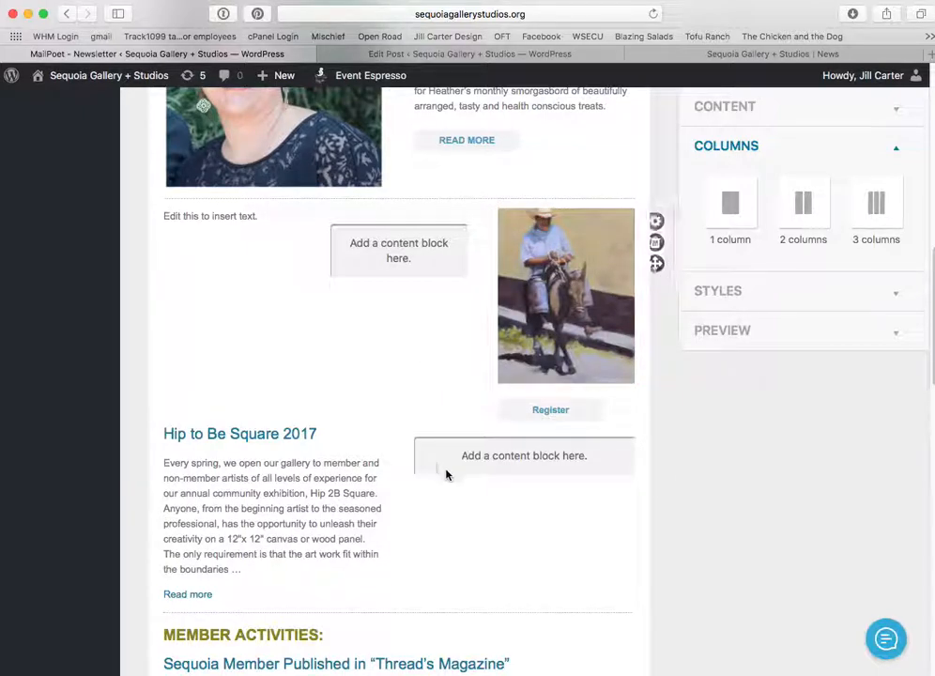
- Look over the rearranged column blocks and the Member Activities section to review the newsletter's layout
scroll(449, 473, "down", 5)
scroll(449, 469, "down", 3)
scroll(449, 469, "up", 6)
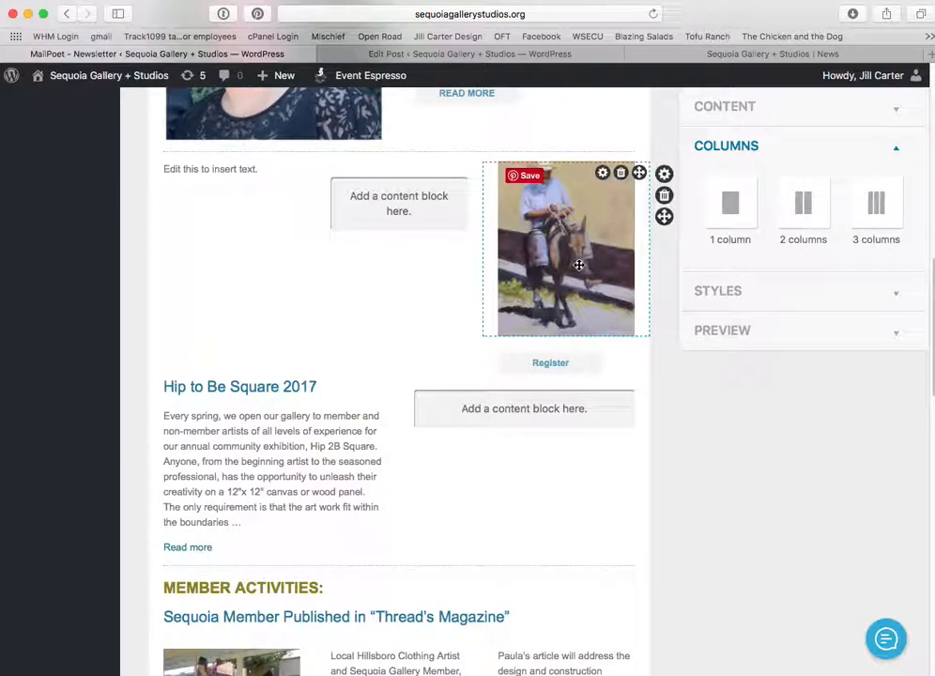
scroll(488, 470, "down", 3)
scroll(431, 574, "down", 8)
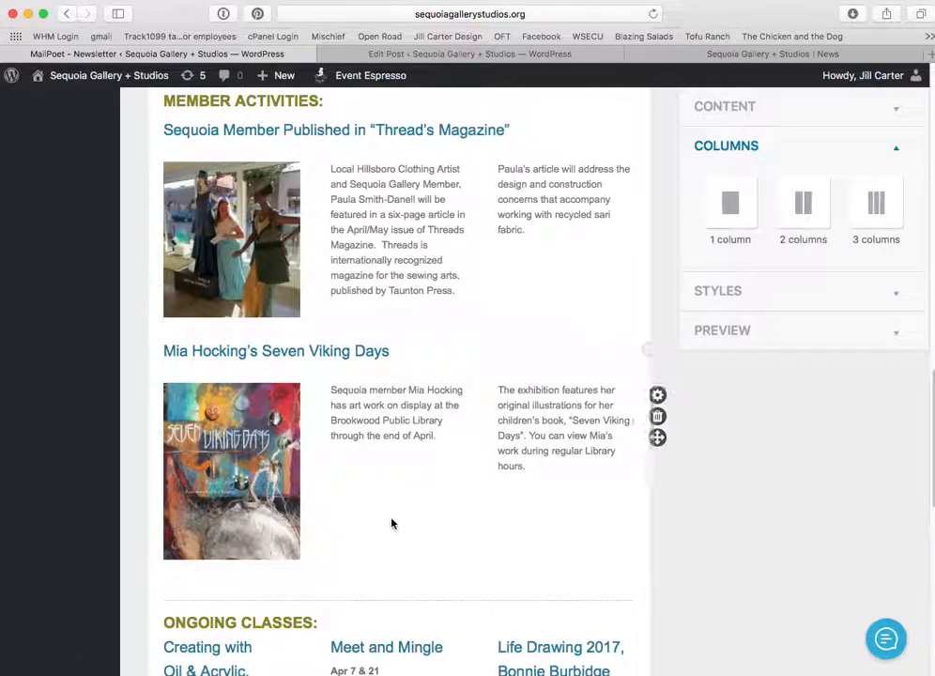
- Look over the available content blocks and the newsletter's remaining sections from What's New down to the footer
scroll(392, 522, "down", 1)
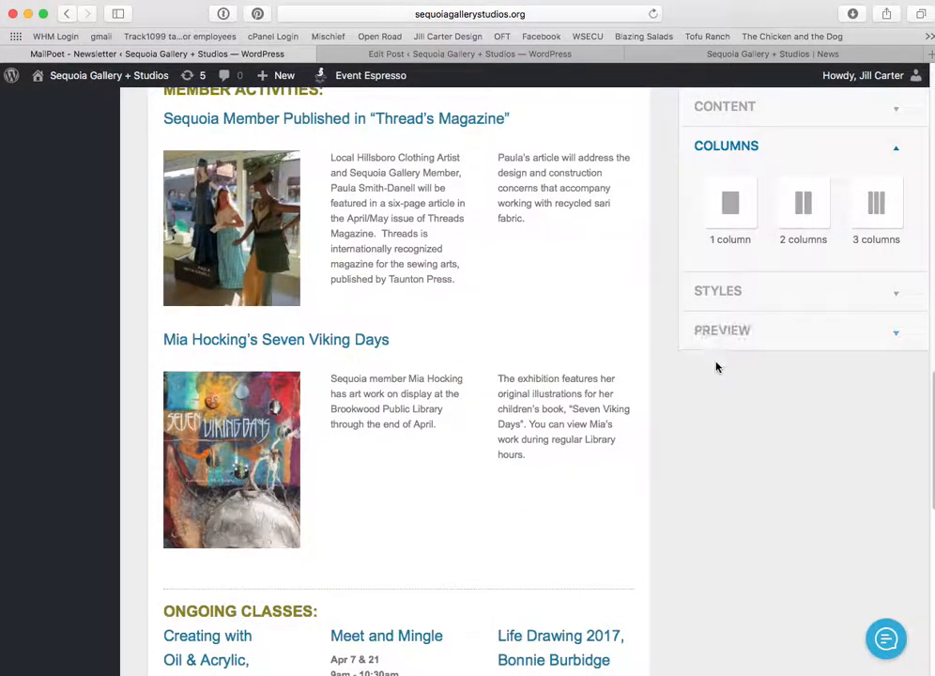
scroll(768, 236, "up", 20)
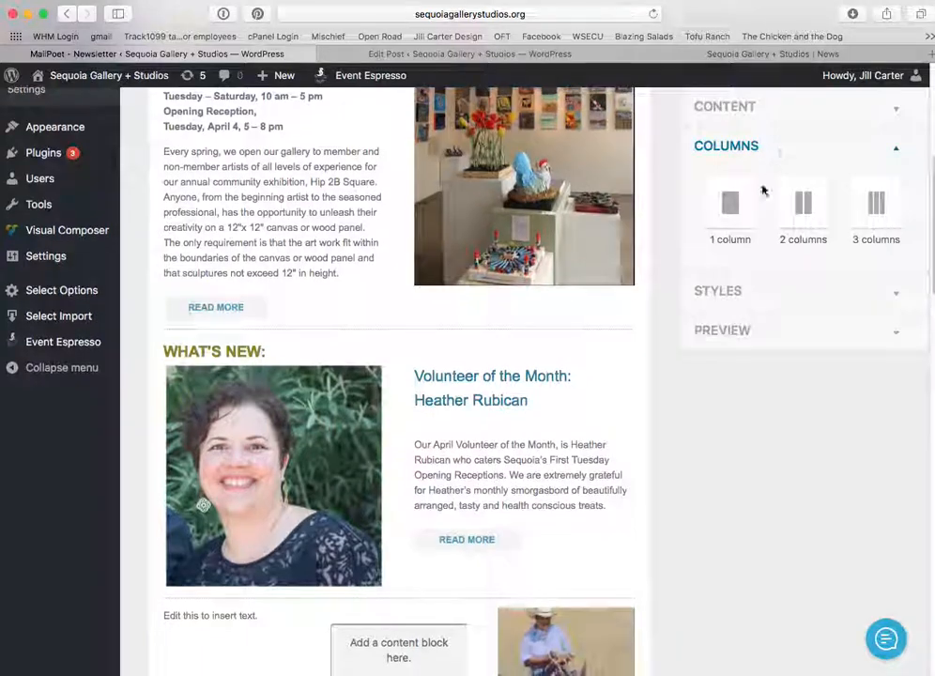
left_click(756, 111)
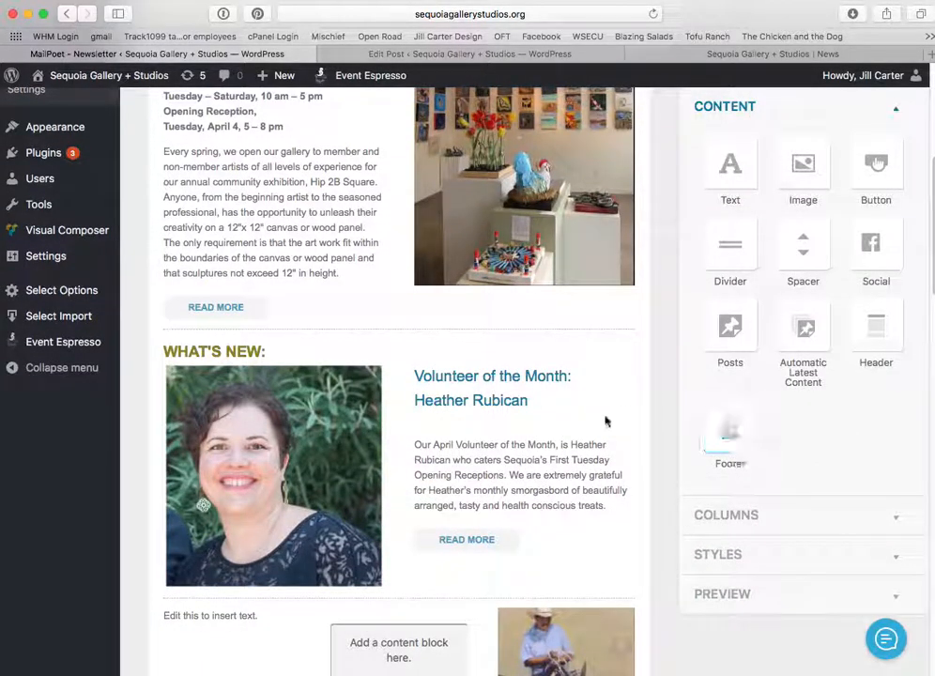
scroll(610, 418, "down", 3)
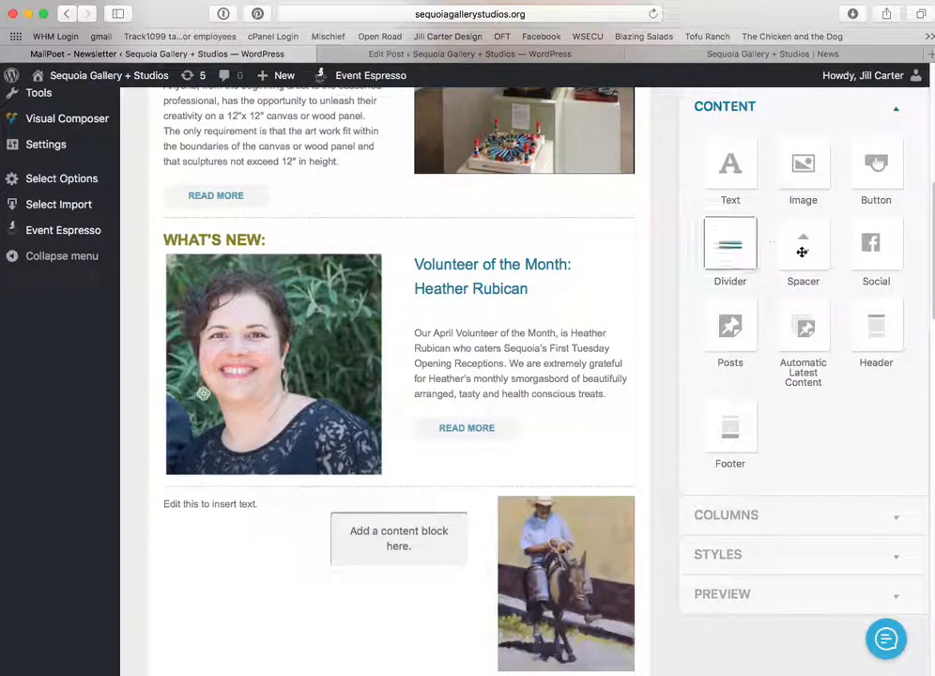
scroll(498, 441, "down", 5)
scroll(481, 436, "down", 15)
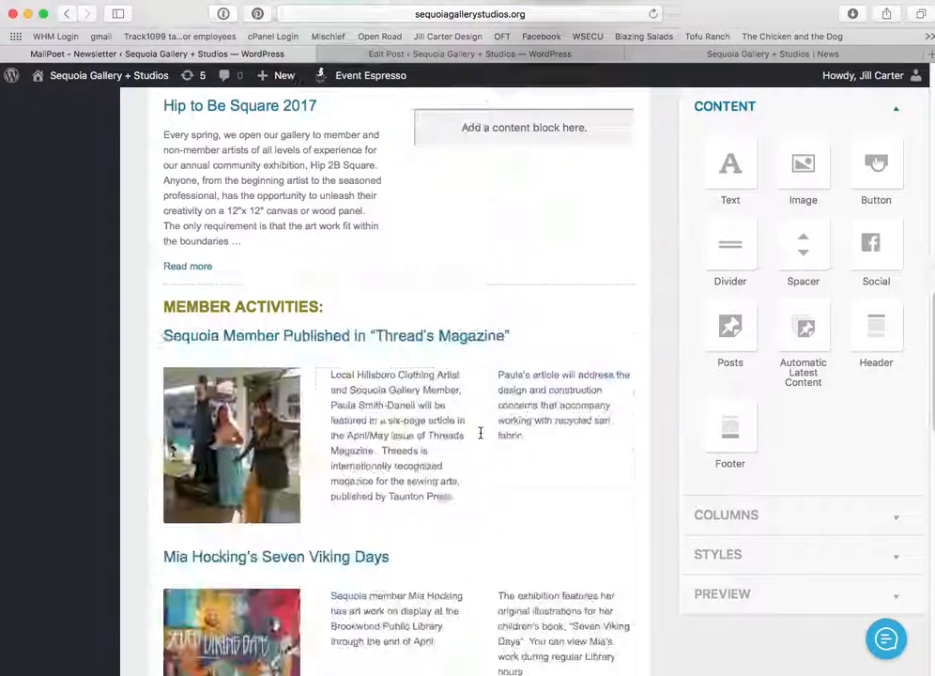
scroll(480, 431, "down", 8)
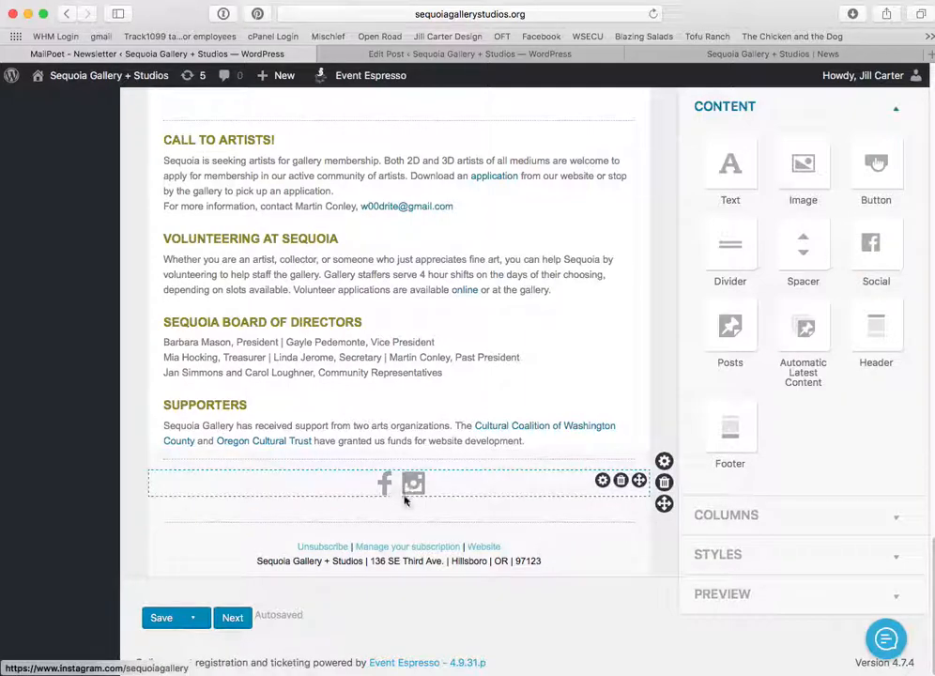
- Check the preview recipient field and view the newsletter in the browser preview down to the Member Activities section, closing it again
left_click(746, 602)
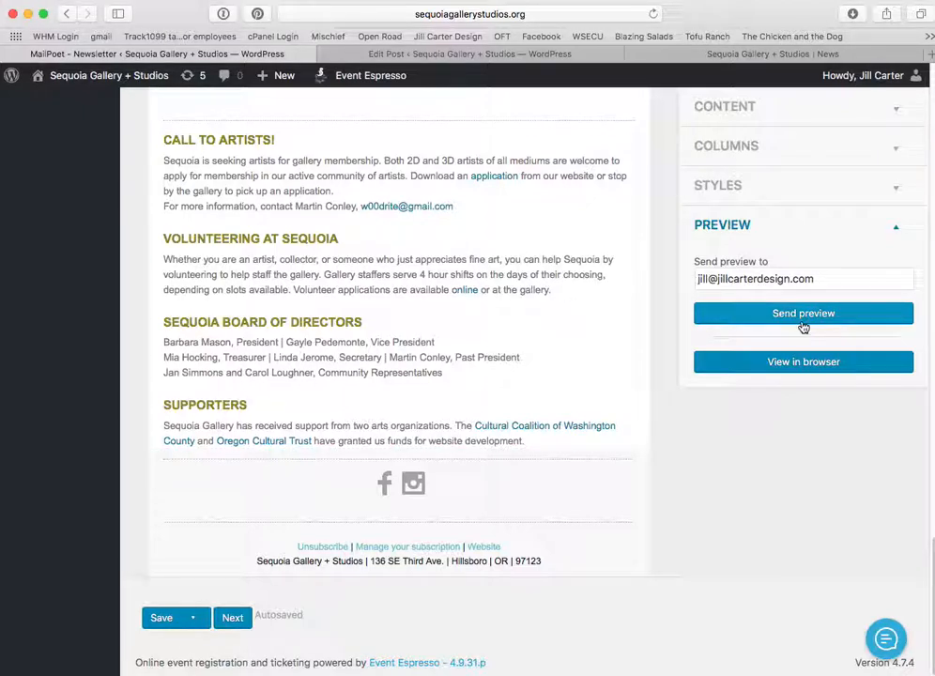
left_click_drag(859, 279, 650, 280)
left_click(847, 278)
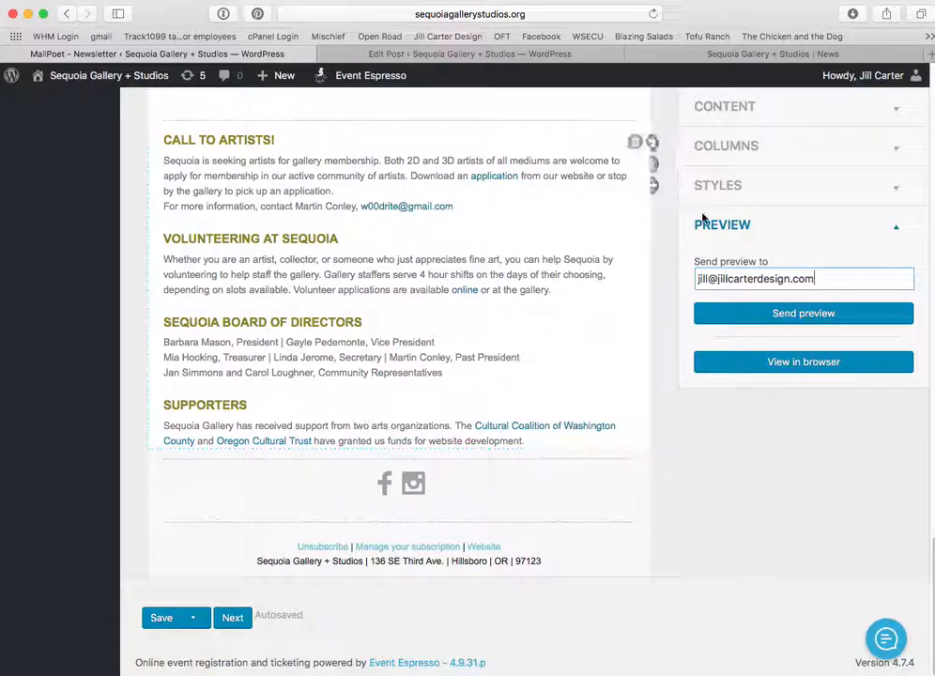
scroll(742, 384, "up", 3)
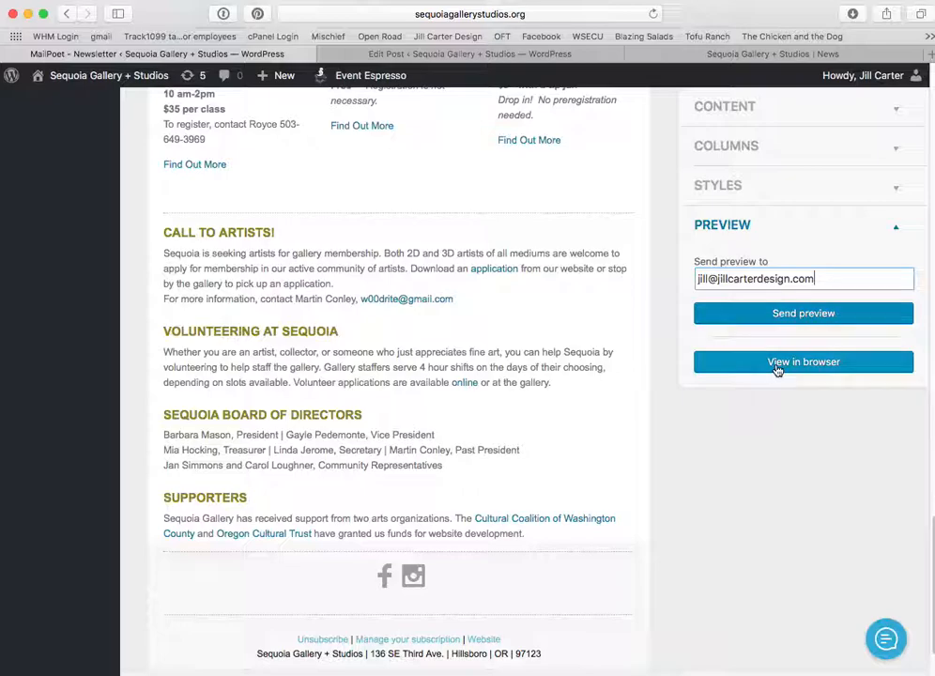
left_click(723, 357)
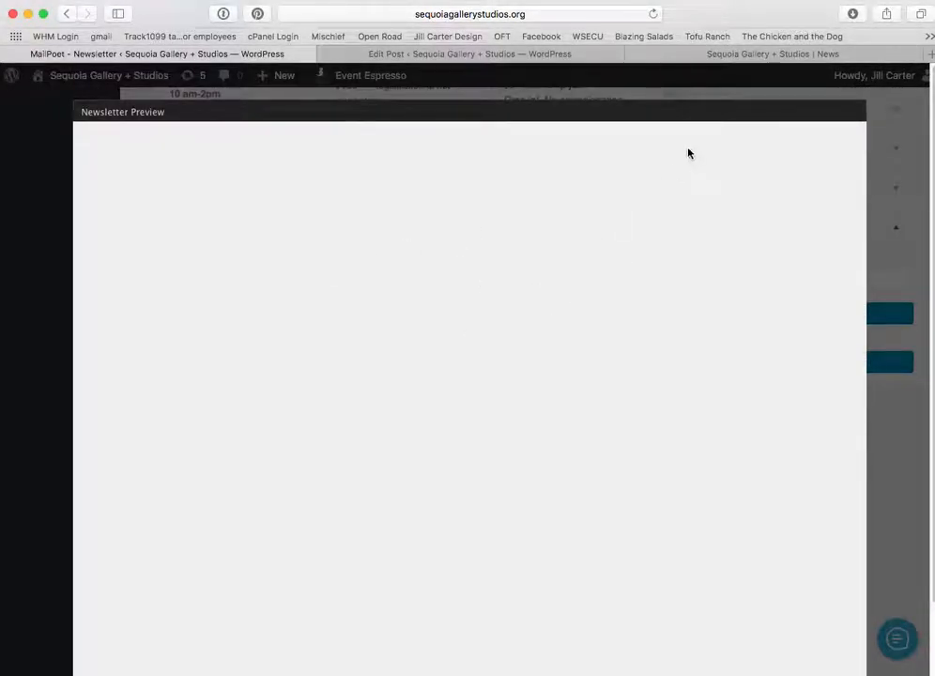
scroll(738, 336, "down", 5)
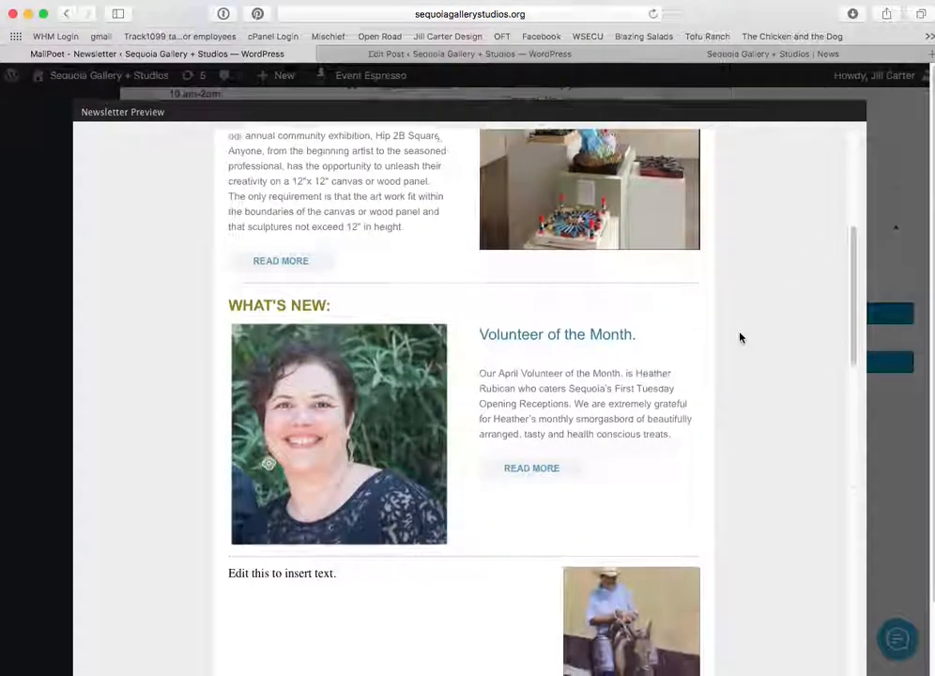
scroll(739, 337, "down", 10)
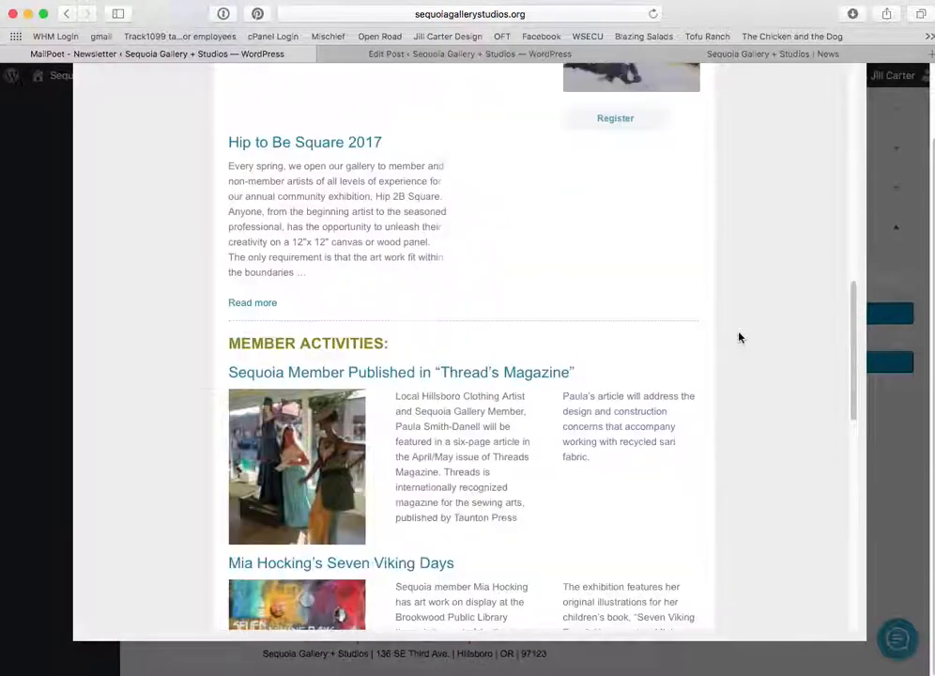
left_click(875, 235)
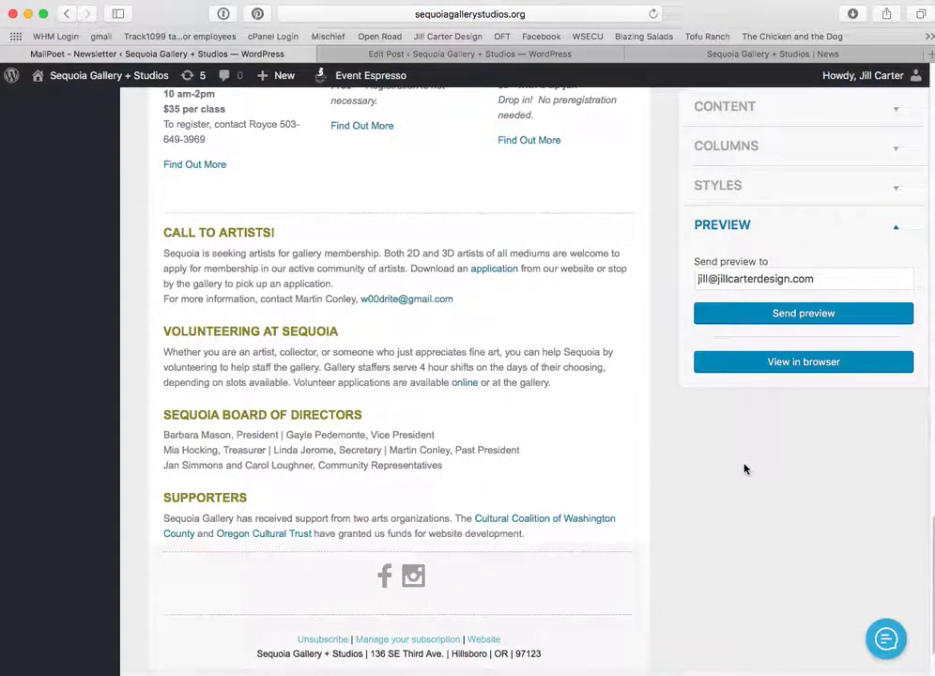
- Send a preview of the May 2017 newsletter to the e-mail address already filled in
scroll(695, 444, "up", 15)
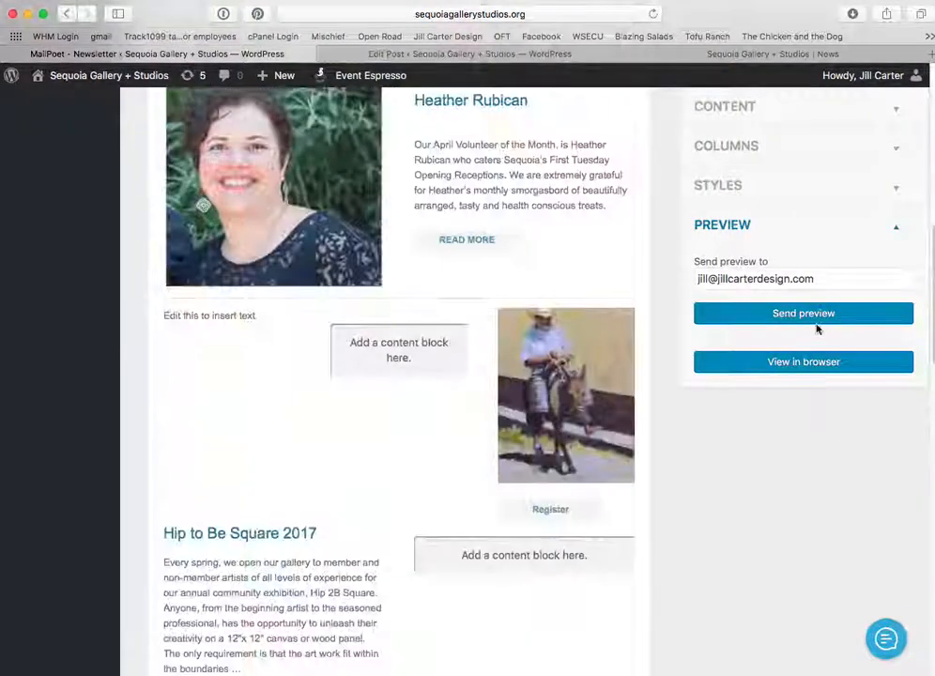
scroll(841, 120, "up", 10)
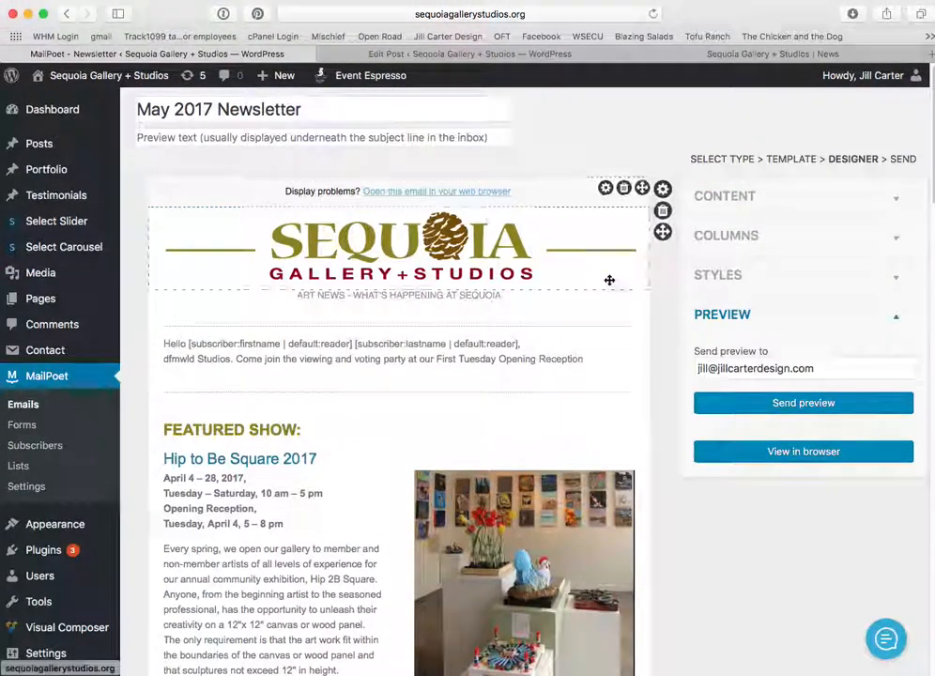
scroll(796, 428, "down", 10)
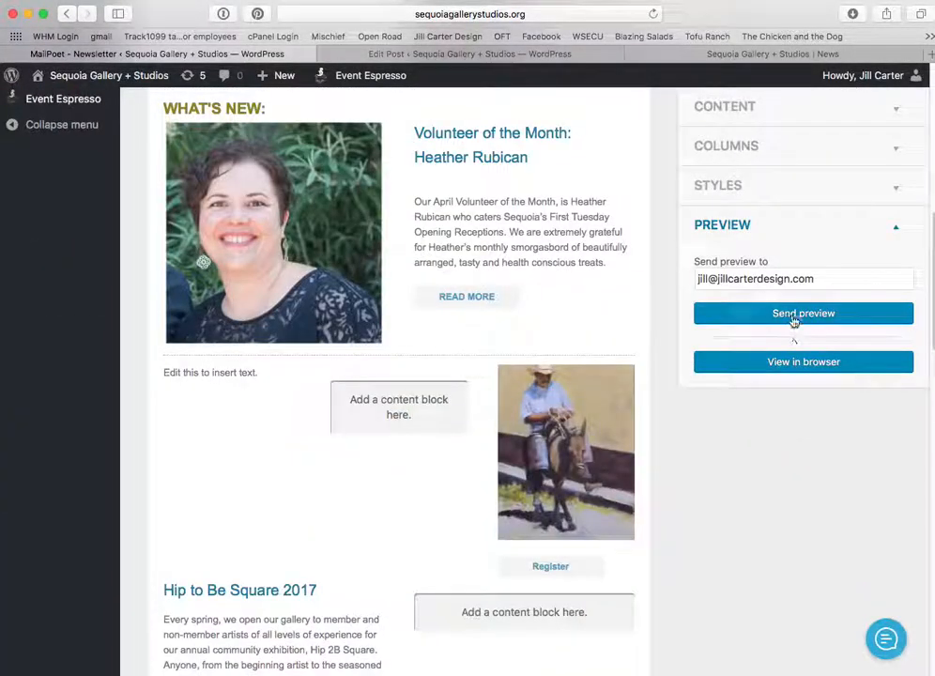
left_click(793, 317)
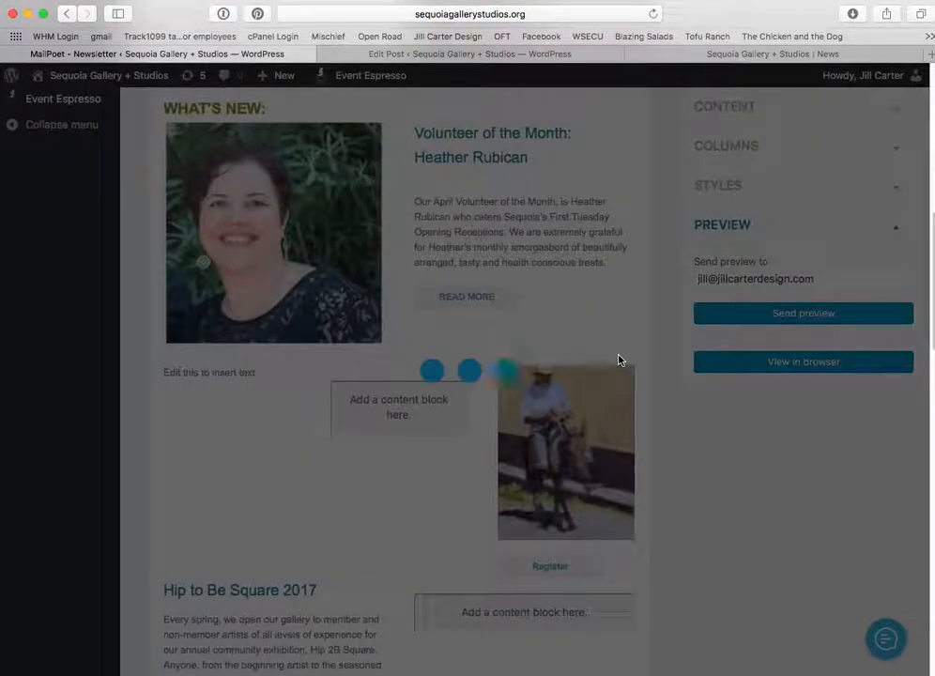
scroll(758, 383, "up", 10)
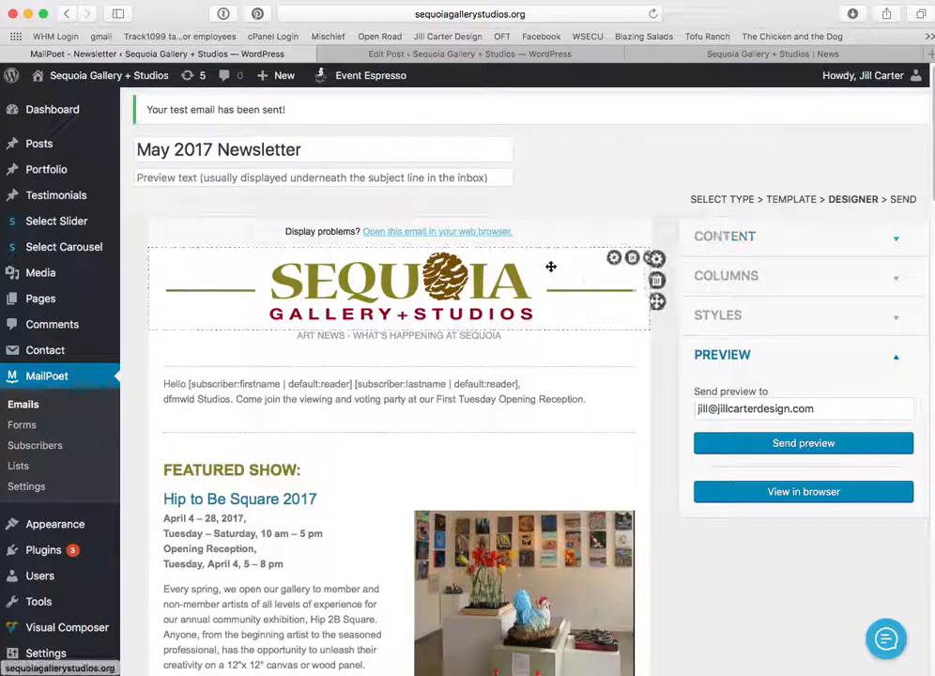
- Save the newsletter and enable scheduled sending in its final sending details
scroll(622, 353, "down", 20)
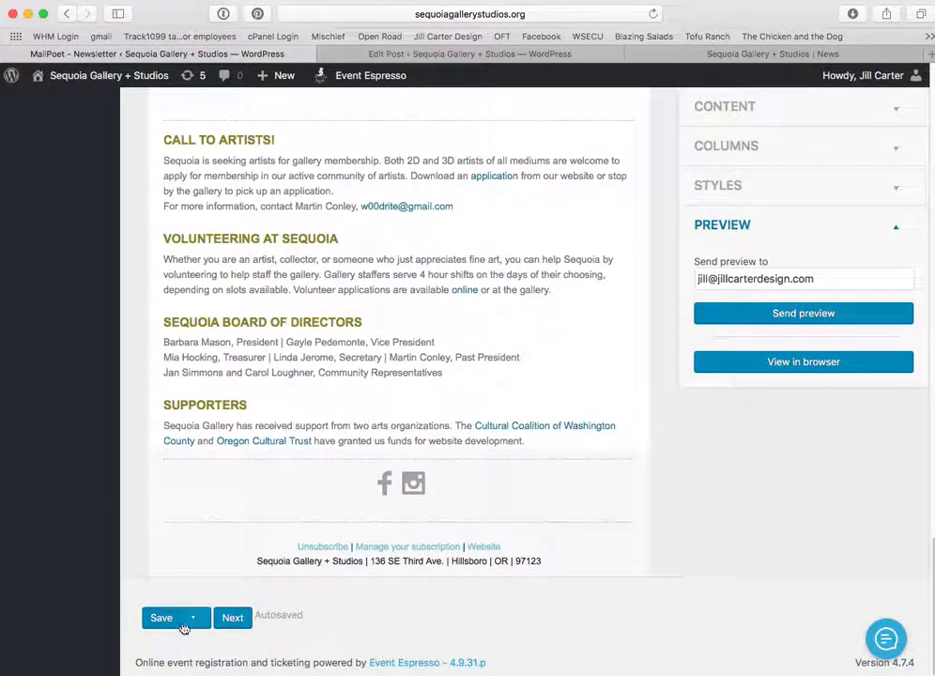
left_click(160, 622)
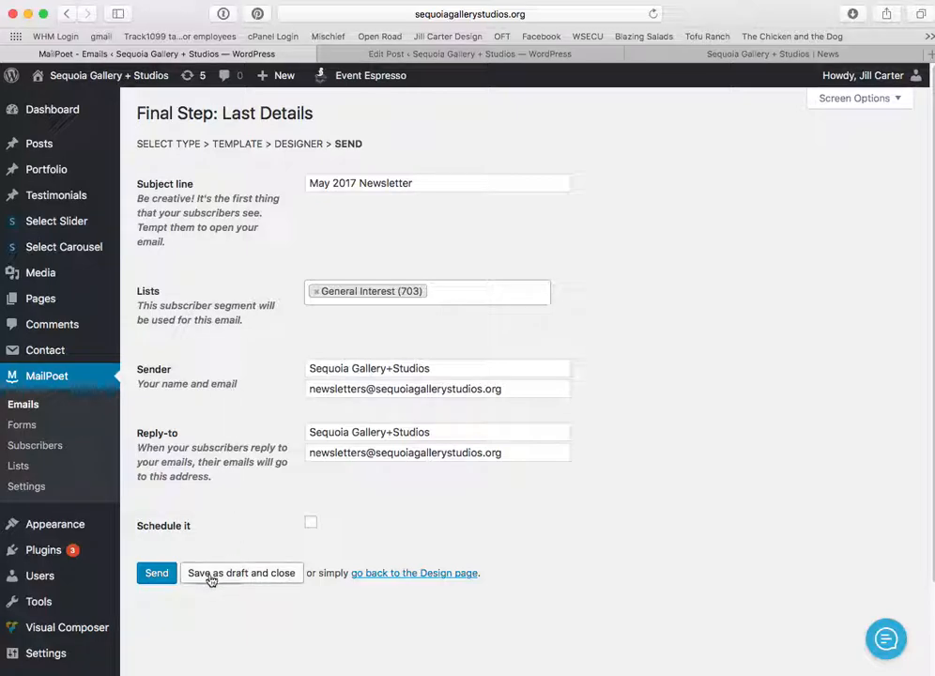
left_click(309, 526)
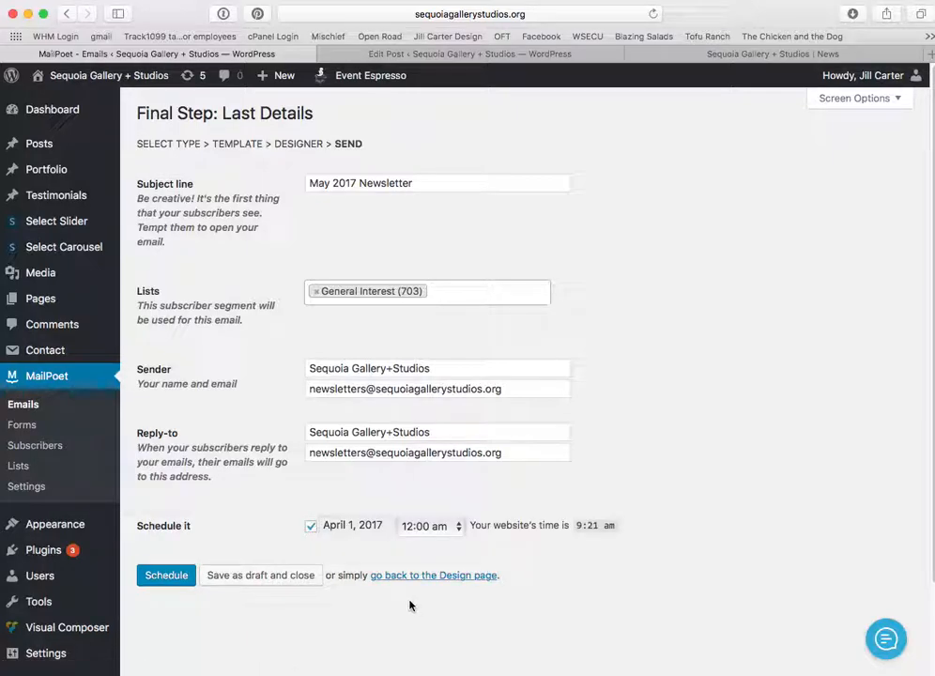